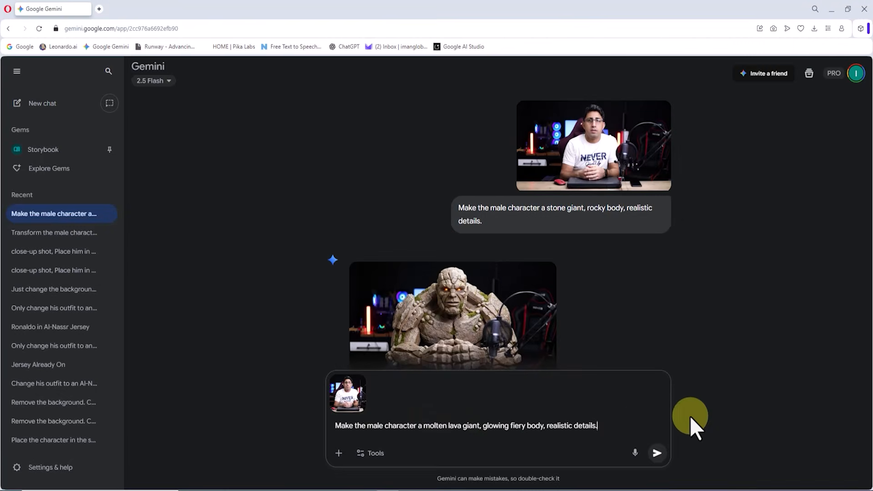
# Submit the molten lava giant prompt, and the prompt "Make the male character an ice giant, frozen body, crystalline texture." with the attached photo.
pyautogui.click(656, 452)
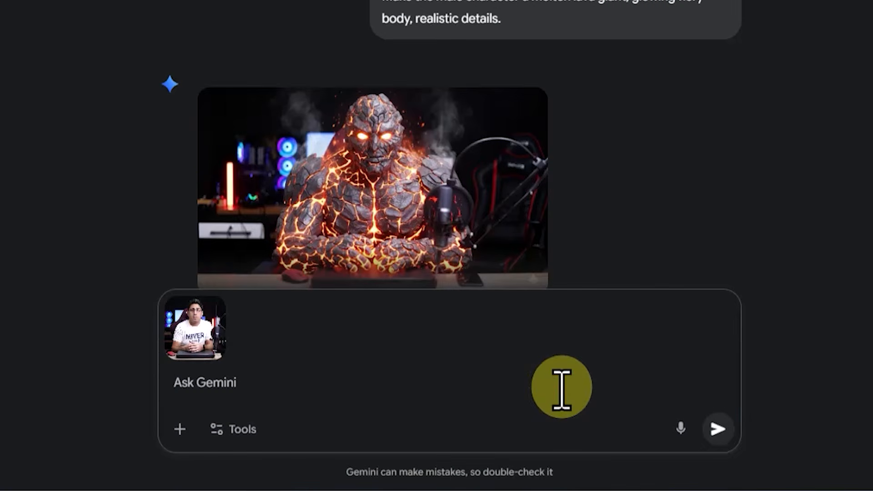
pyautogui.click(562, 389)
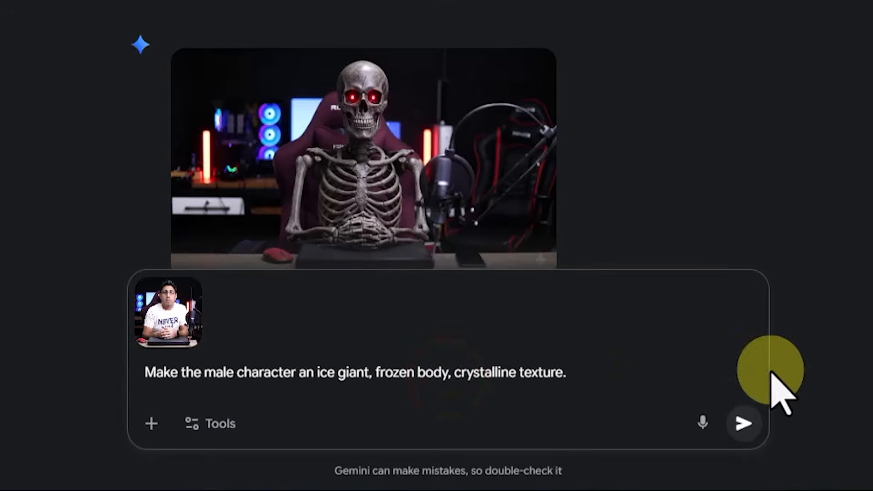
pyautogui.click(659, 458)
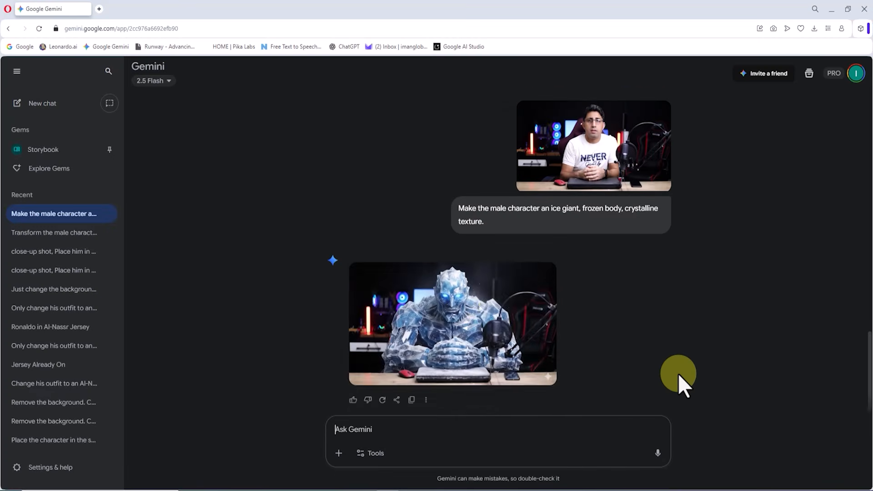
pyautogui.click(550, 327)
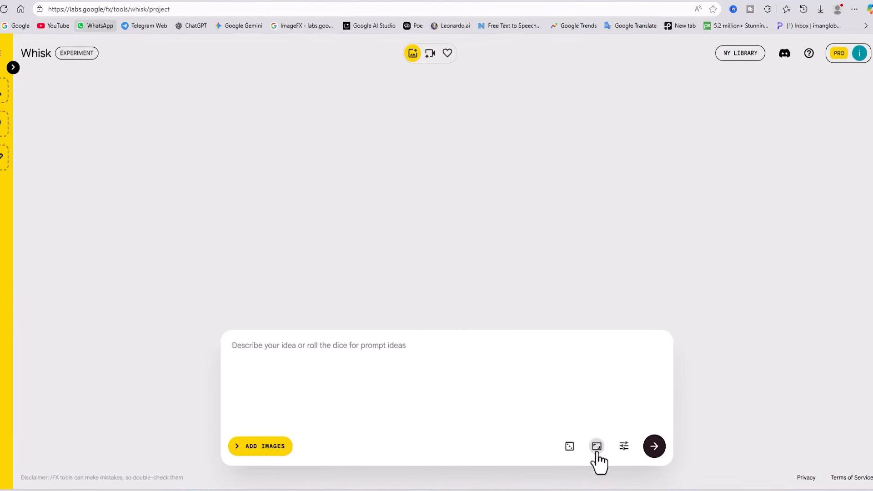
pyautogui.click(596, 446)
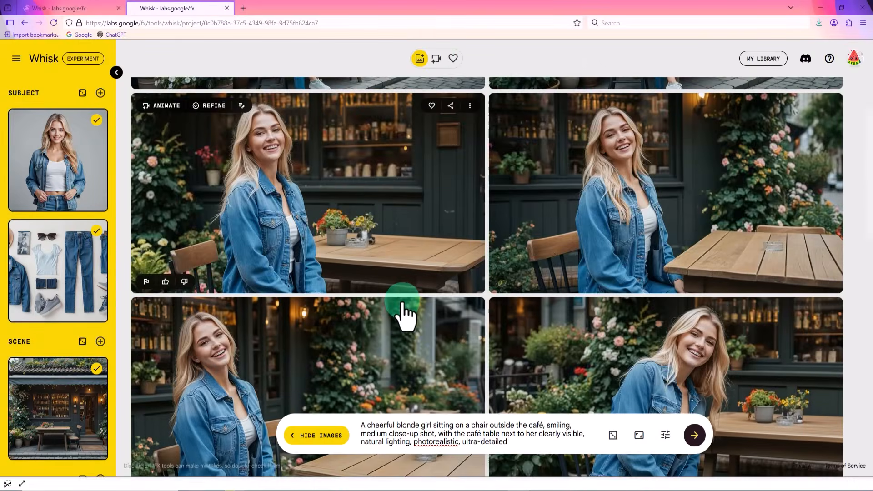
pyautogui.scroll(-3, 396, 314)
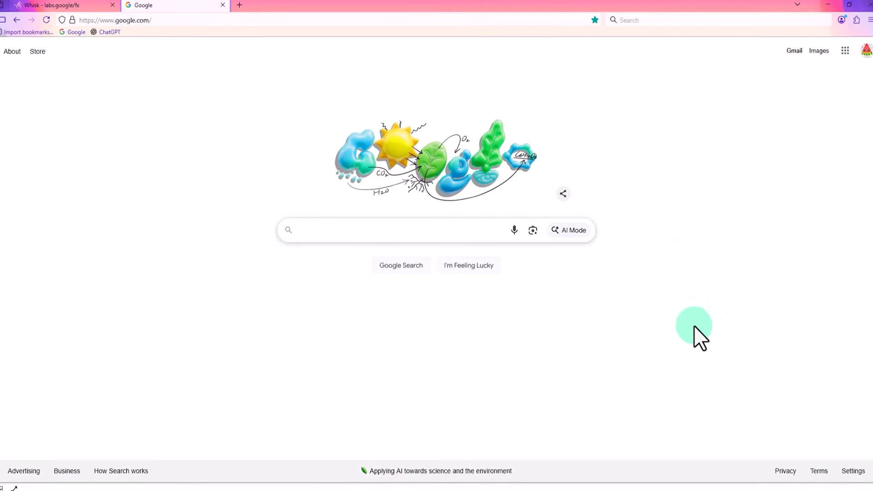
# Search Google for "Google Whisk", open the labs.google Whisk result and enter the tool.
pyautogui.write('Google Whi')
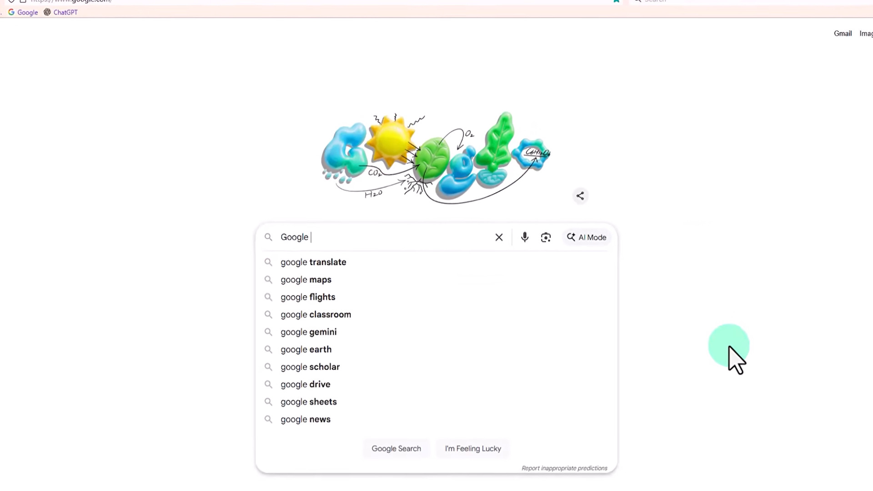
pyautogui.write('sk')
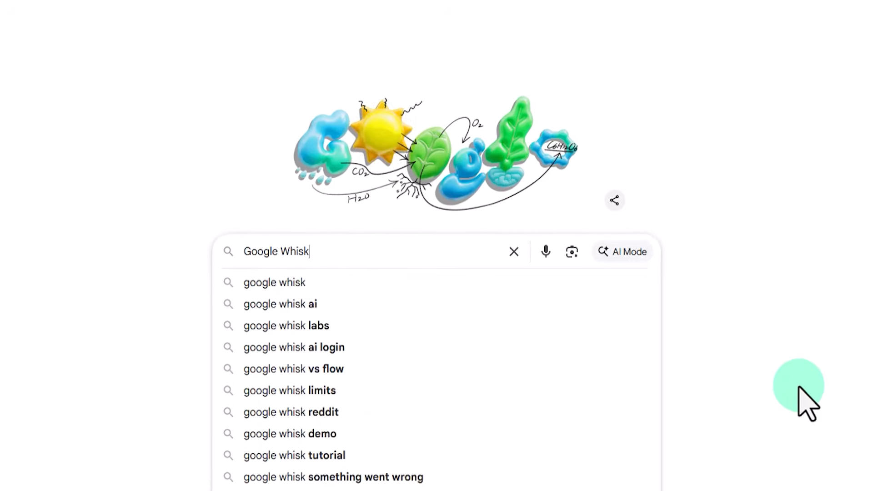
pyautogui.press('Escape')
pyautogui.click(409, 319)
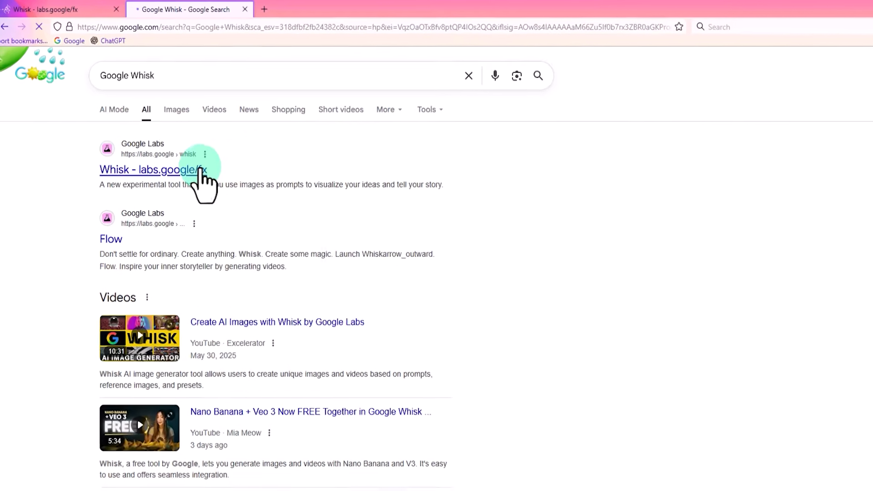
pyautogui.click(200, 172)
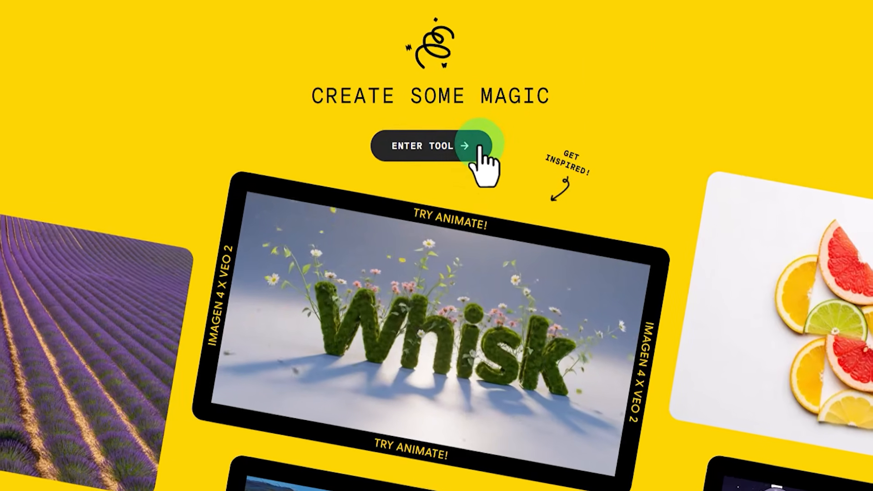
pyautogui.click(480, 146)
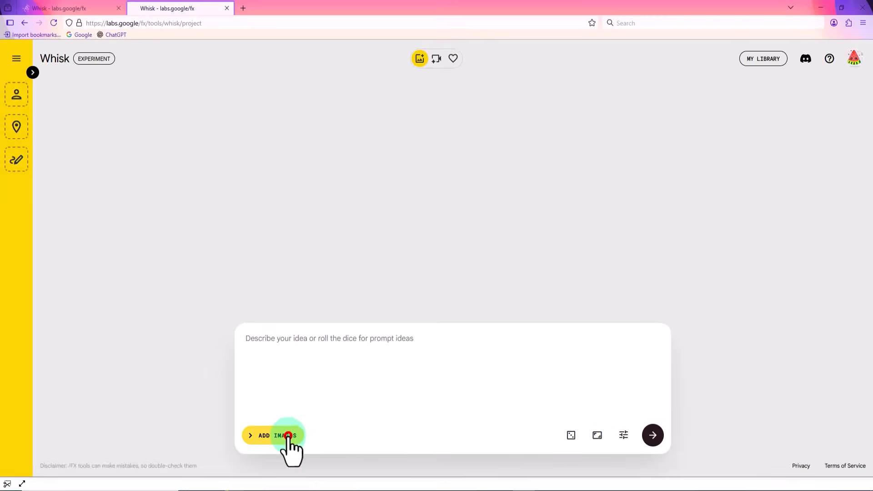
# Reveal the reference image inputs and view the subject's text-prompt image generator without generating anything.
pyautogui.click(195, 428)
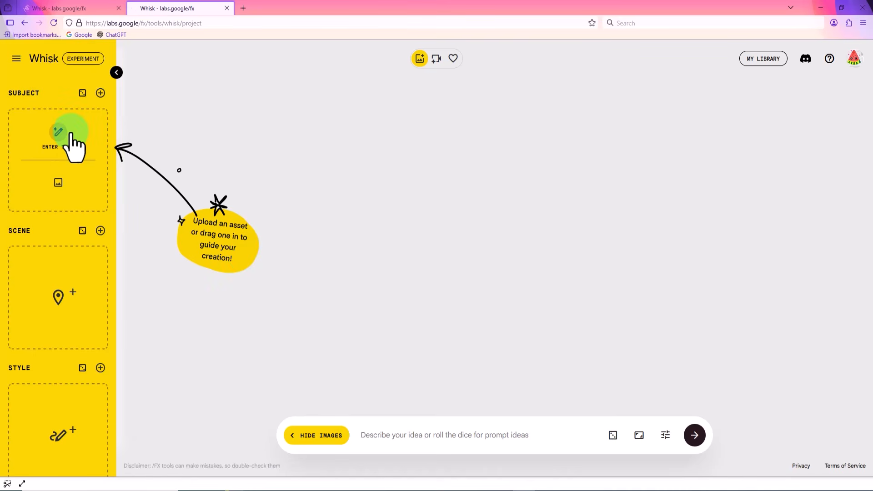
pyautogui.click(58, 132)
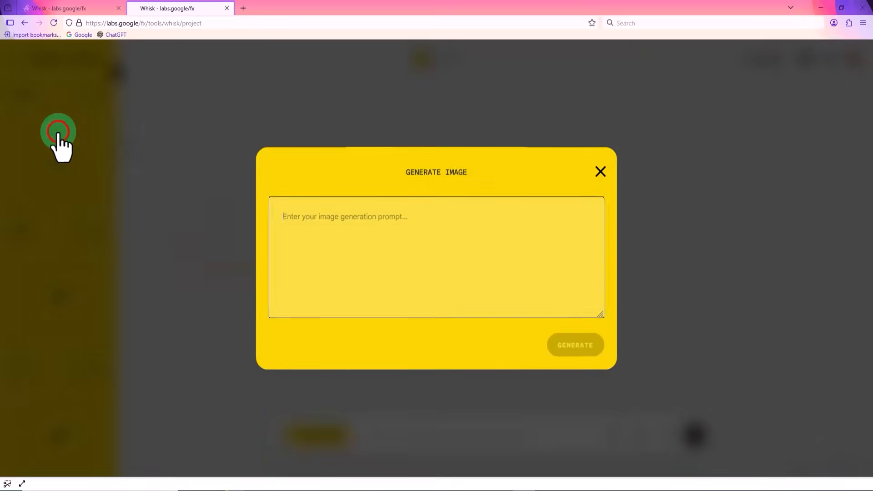
pyautogui.click(601, 172)
# Upload piclumen-1758380512414.png as the subject image, agreeing to the content rights notice.
pyautogui.click(68, 190)
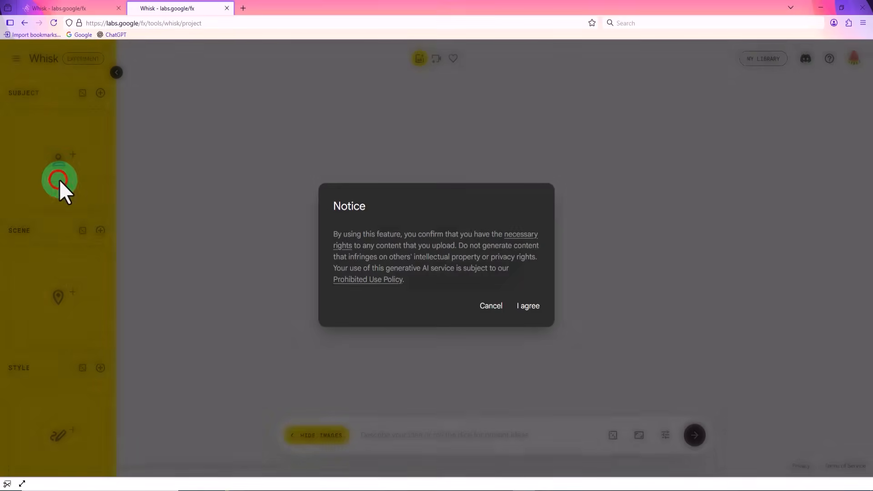
pyautogui.click(527, 307)
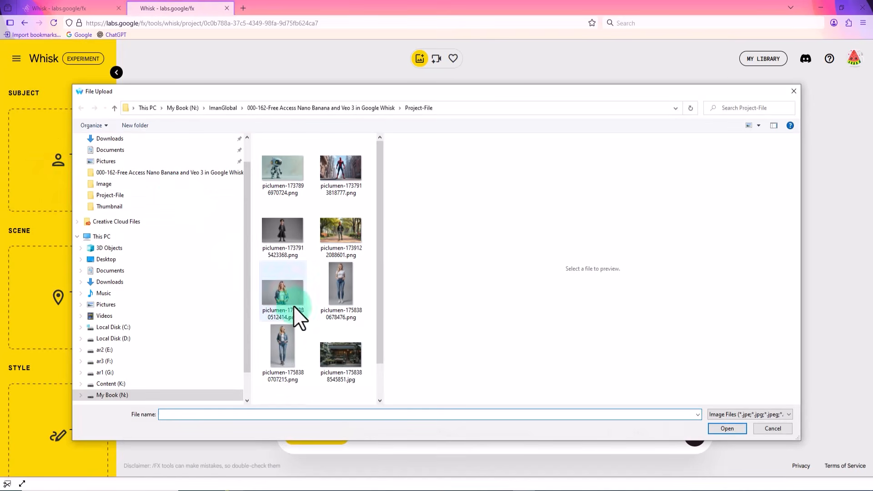
pyautogui.click(294, 306)
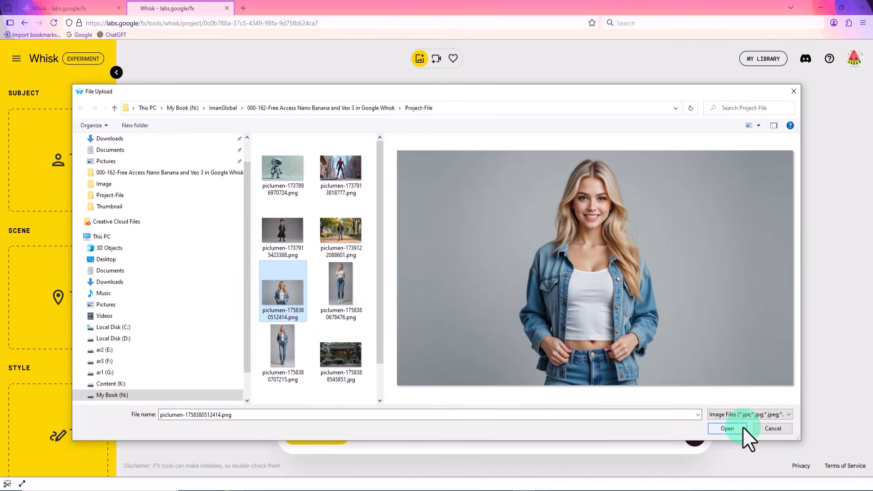
pyautogui.click(727, 428)
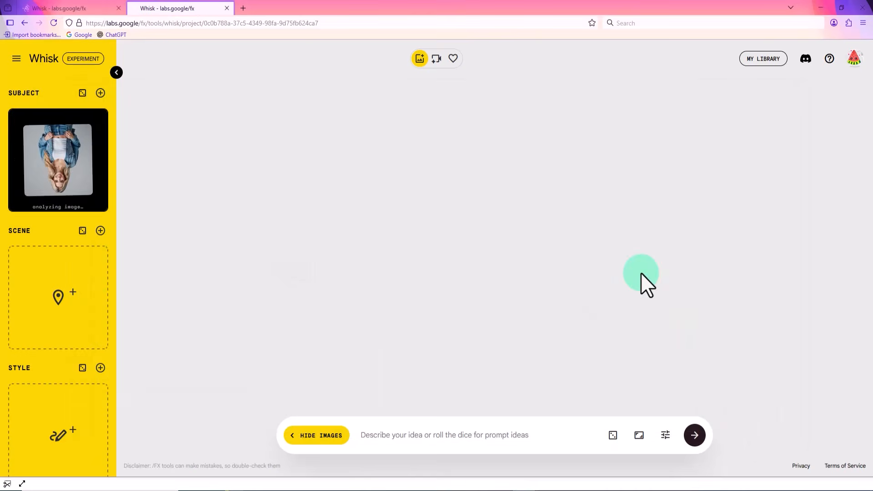
# Add three randomly generated images to the subject section.
pyautogui.click(83, 92)
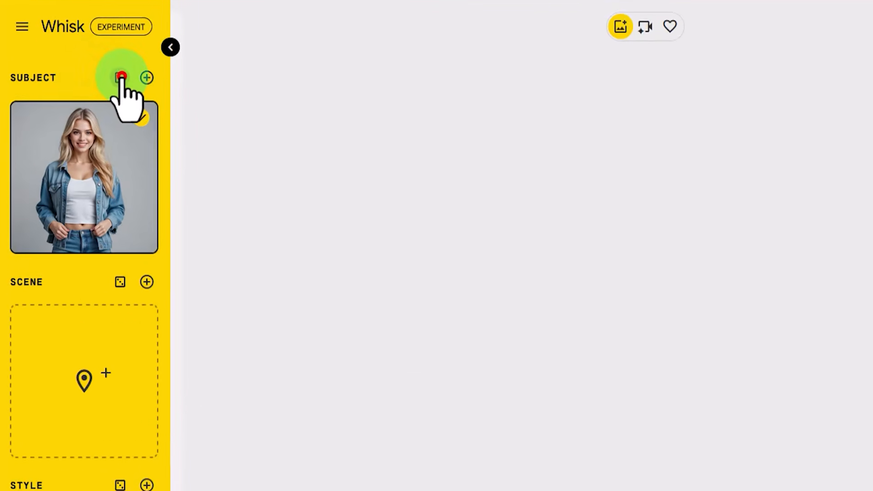
pyautogui.click(121, 77)
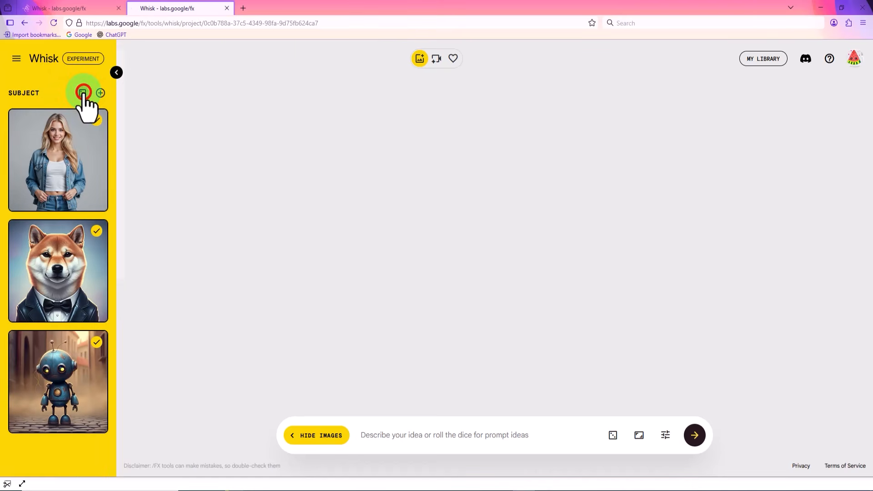
pyautogui.click(82, 93)
pyautogui.scroll(-4, 93, 327)
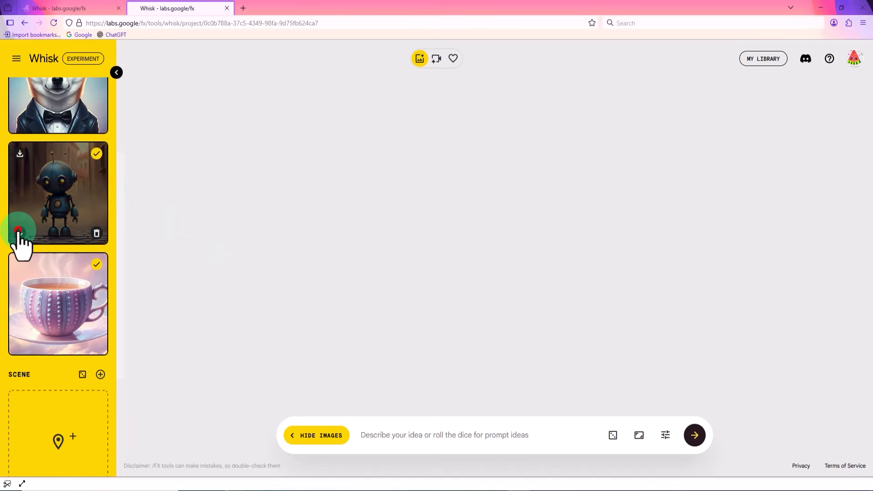
# Edit the robot subject image with "Add a robotic pet to the scene." and choose the second variation in the history.
pyautogui.click(18, 231)
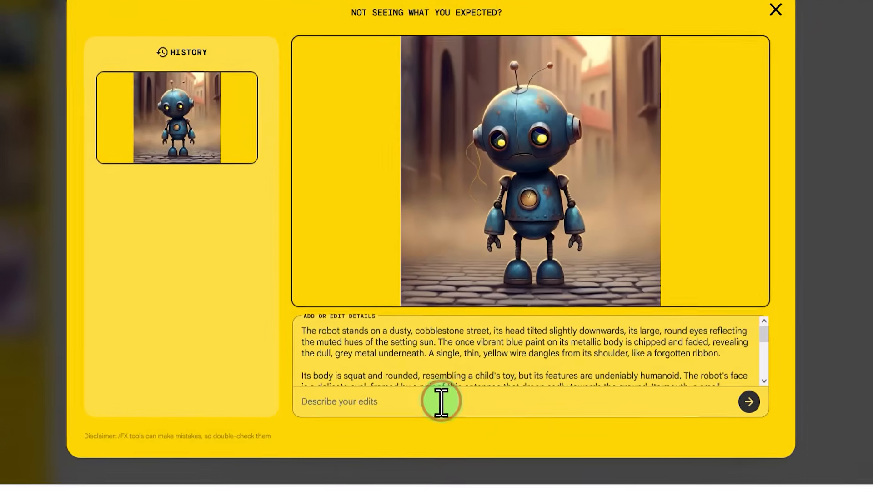
pyautogui.write('Add a robotic pet to the scene.')
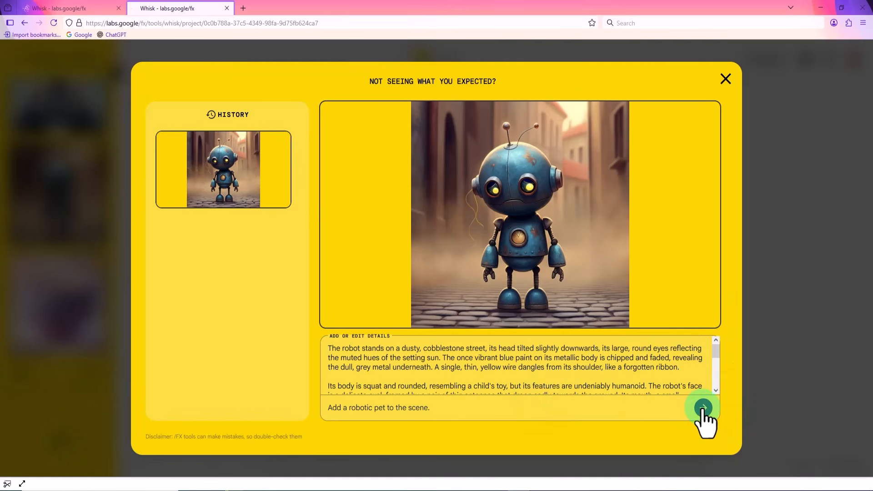
pyautogui.click(703, 408)
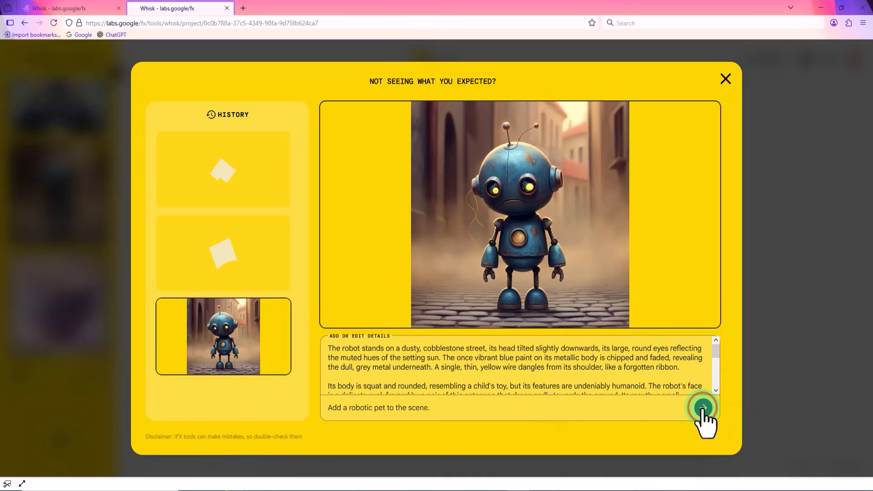
pyautogui.click(261, 254)
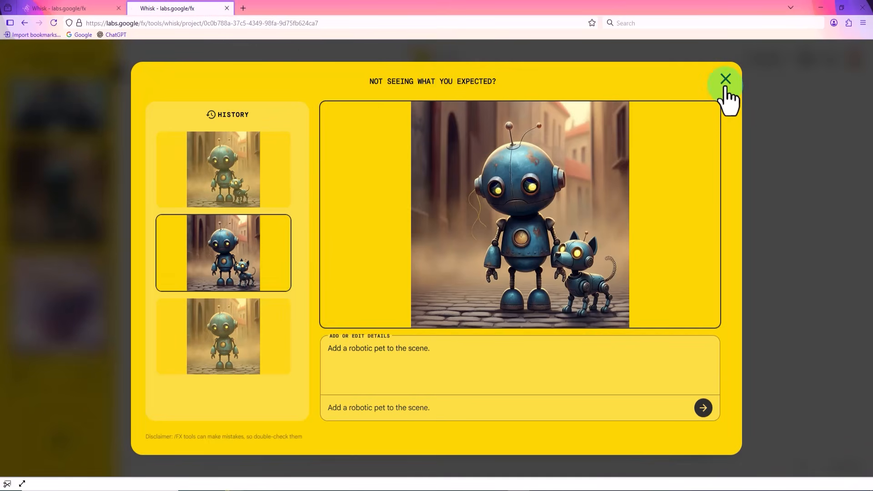
pyautogui.click(774, 51)
# Delete the dog, robot and teacup subject images, keeping only the uploaded photo of the blonde woman.
pyautogui.scroll(4, 70, 245)
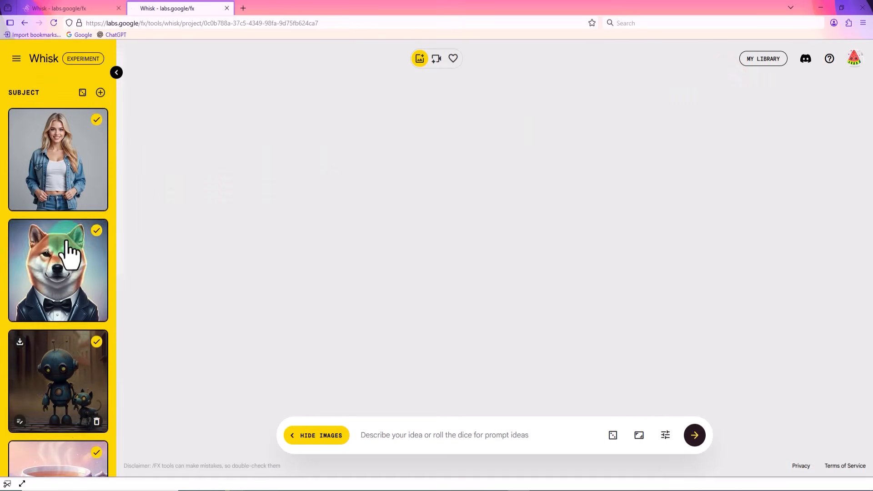
pyautogui.click(96, 311)
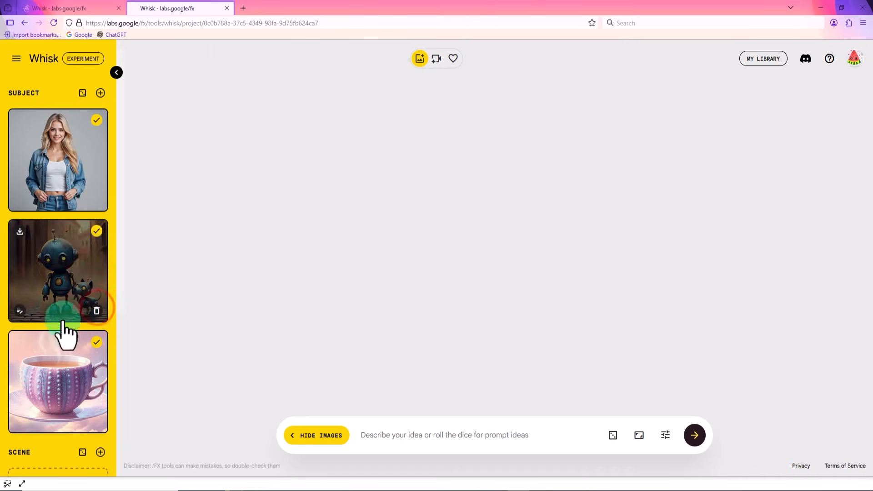
pyautogui.scroll(-2, 77, 273)
pyautogui.click(95, 216)
pyautogui.click(96, 216)
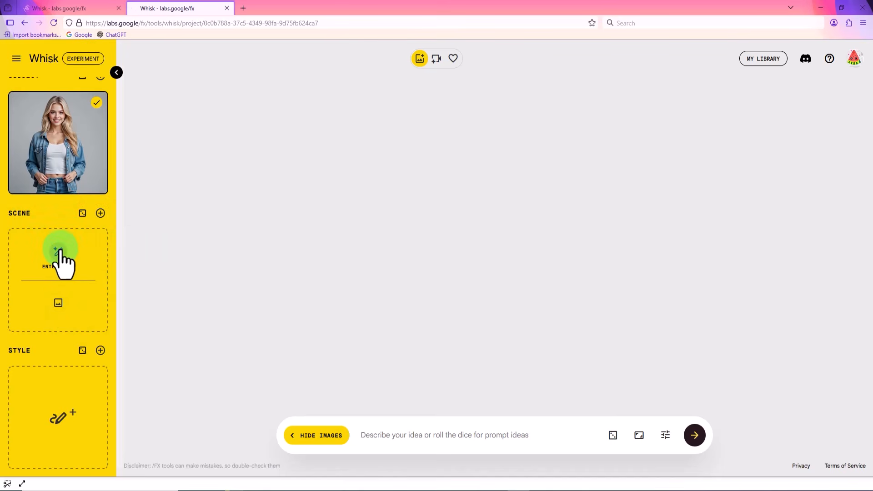
# Try the scene section's prompt generator, then add a random scene image and delete it.
pyautogui.click(58, 252)
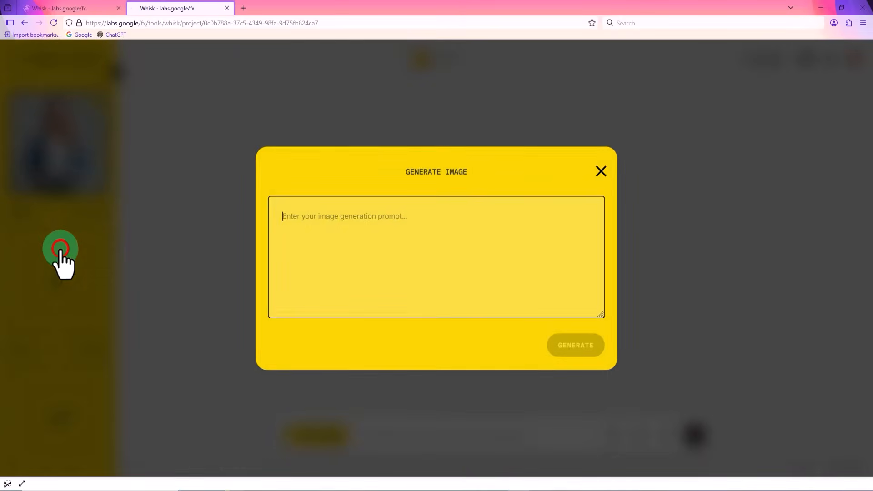
pyautogui.click(600, 172)
pyautogui.click(82, 213)
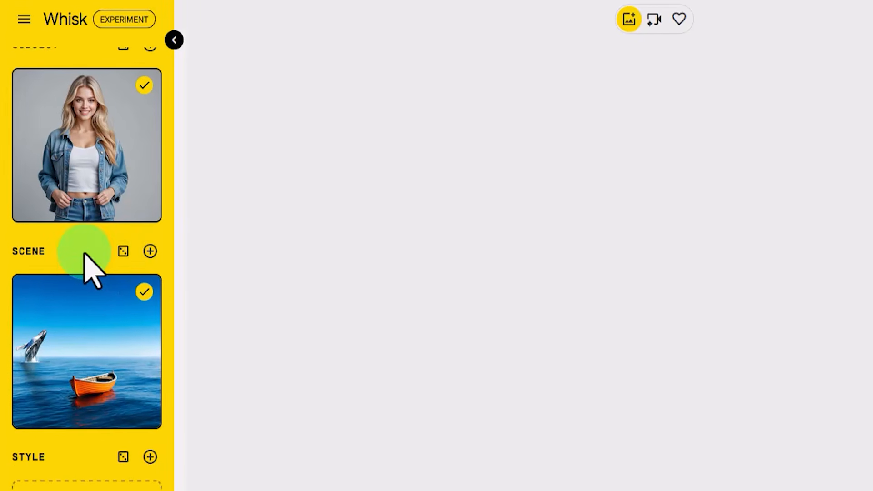
pyautogui.click(145, 411)
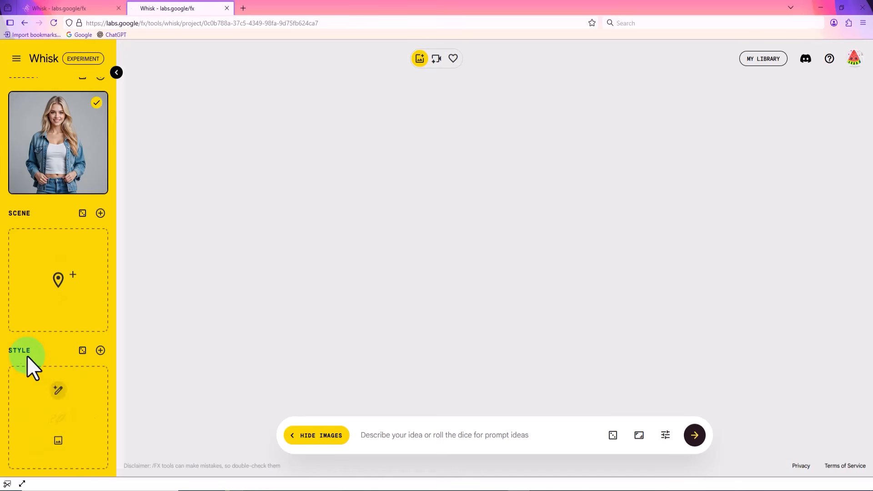
# View the style section's text-prompt image generator and close it without generating anything.
pyautogui.click(60, 391)
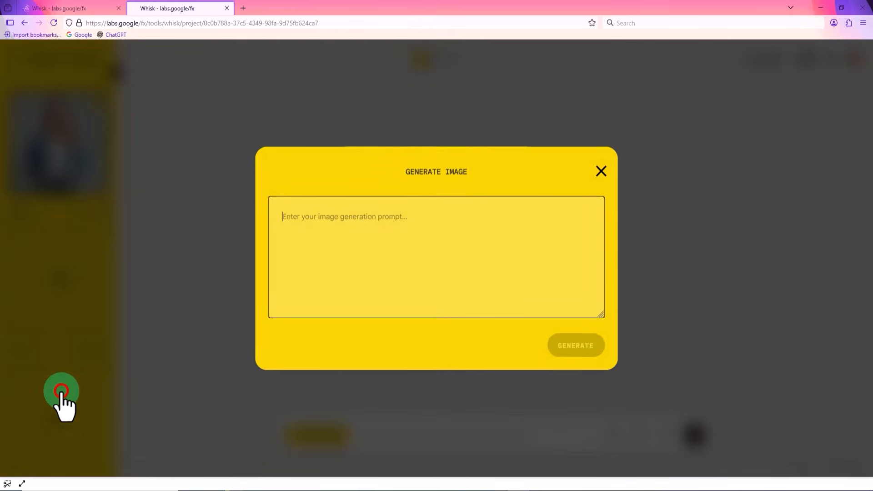
pyautogui.click(601, 172)
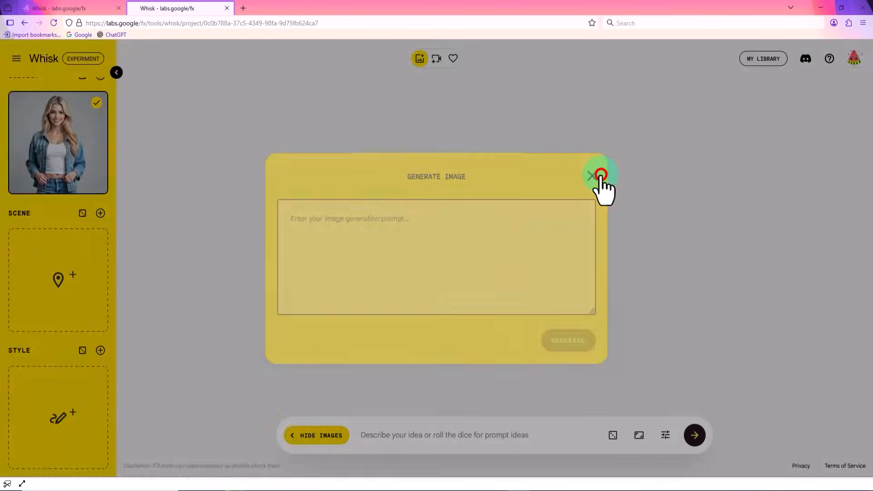
pyautogui.click(43, 407)
# Add a second subject slot and upload the denim outfit image piclumen-1758397153030.png into it.
pyautogui.scroll(1, 101, 93)
pyautogui.click(101, 93)
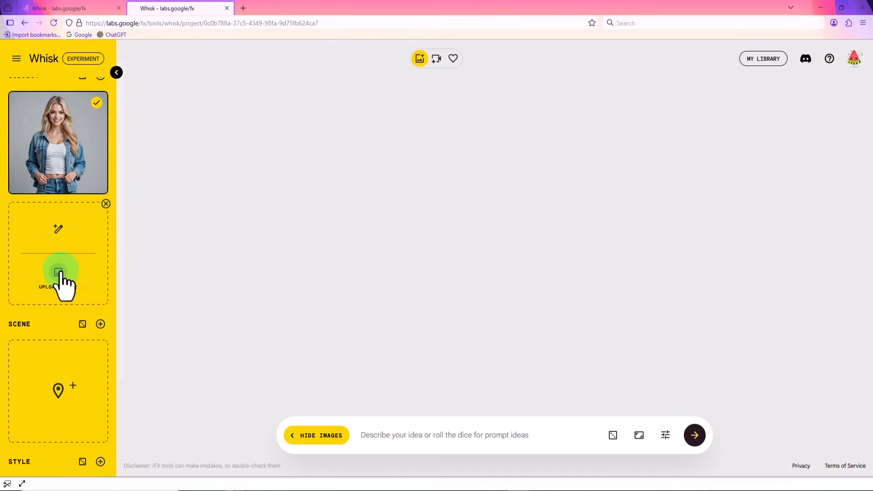
pyautogui.click(61, 273)
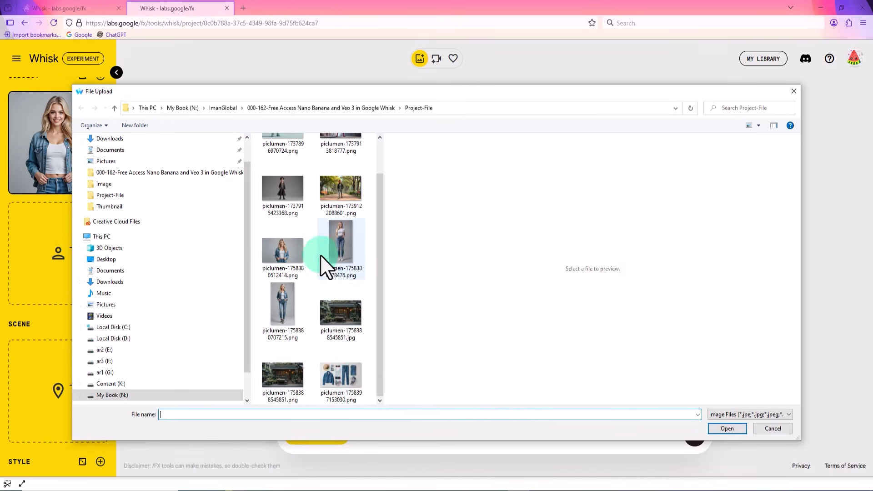
pyautogui.click(344, 375)
pyautogui.click(732, 428)
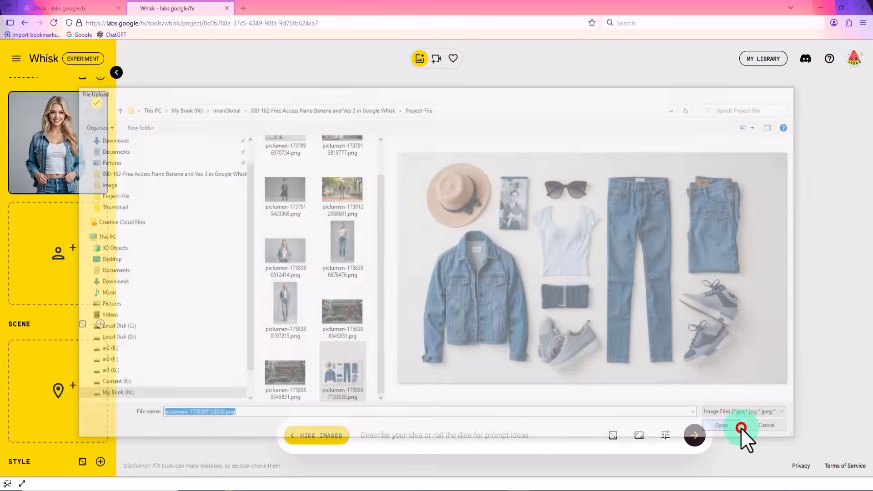
# Upload the café front image piclumen-1758388545851.jpg as the scene reference.
pyautogui.scroll(-2, 59, 296)
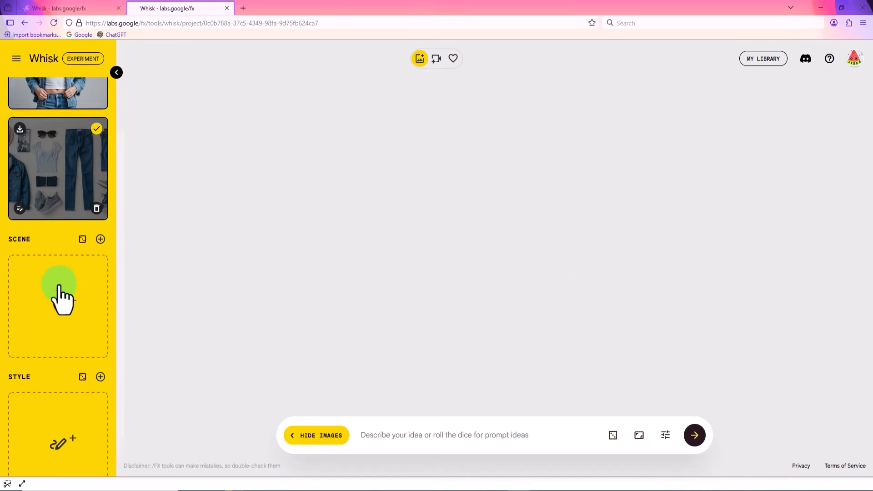
pyautogui.click(76, 317)
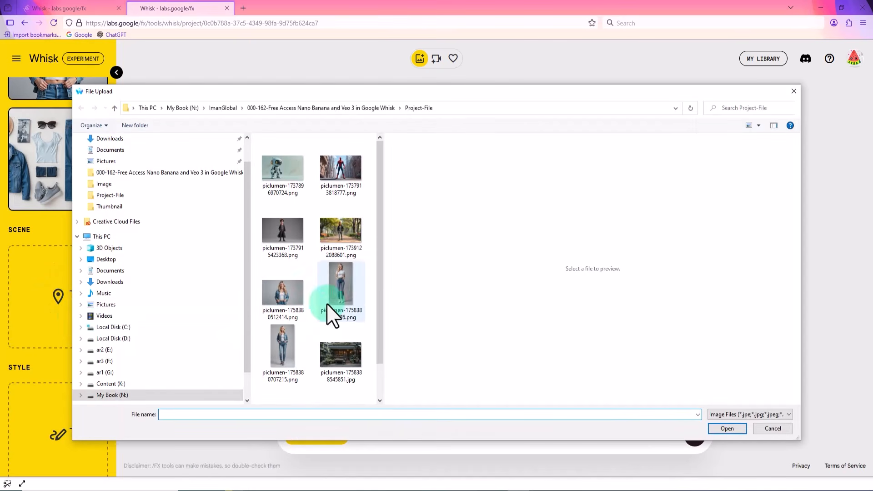
pyautogui.click(348, 357)
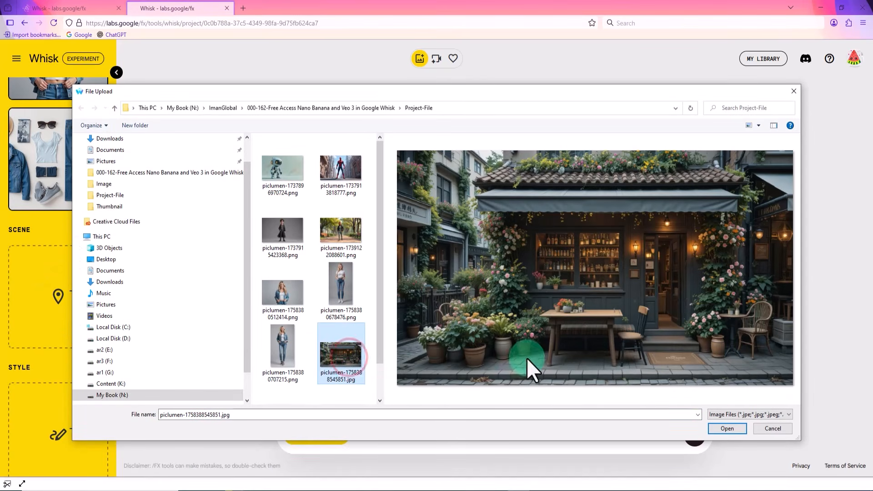
pyautogui.click(741, 432)
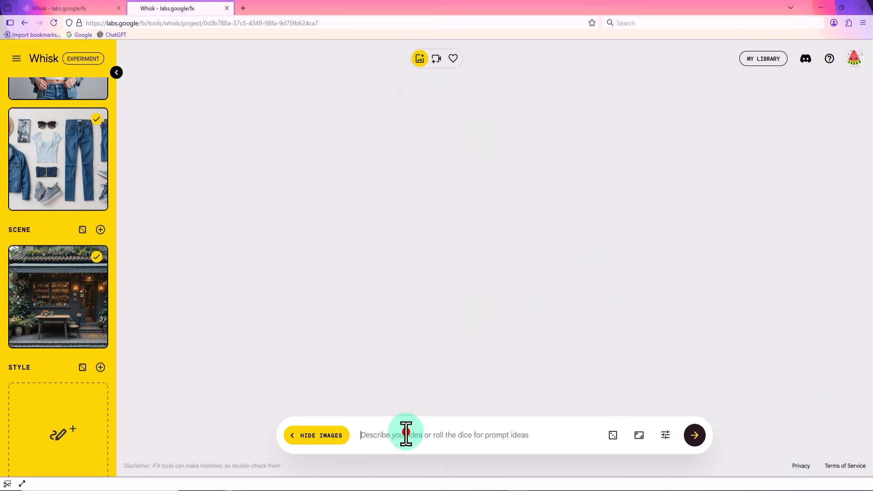
# Enter the prompt "A cheerful blonde girl sitting on a chair outside the café, smiling." and set the aspect ratio to 16:9 landscape.
pyautogui.write('A cheerful blonde girl sitting on a chair outside the café, smiling.')
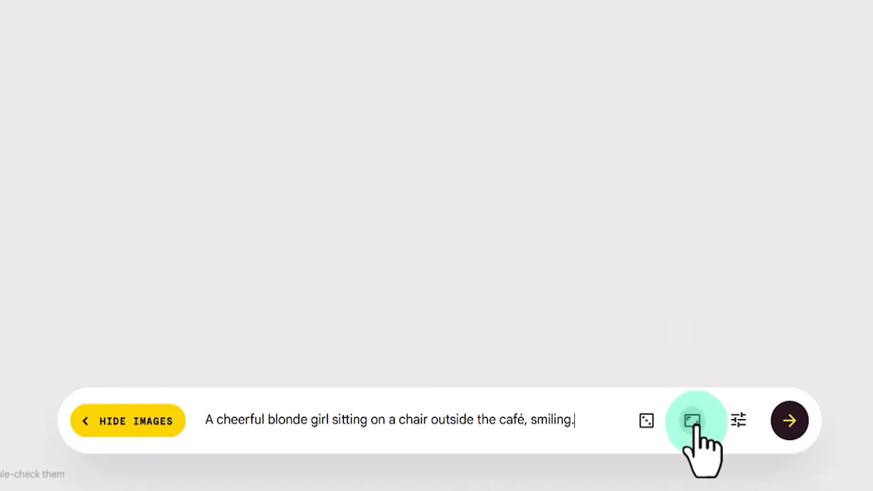
pyautogui.click(693, 421)
pyautogui.click(695, 358)
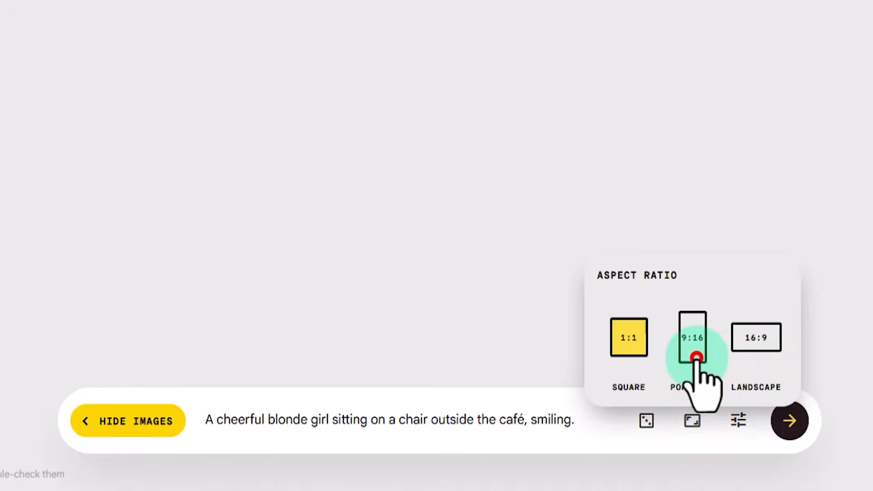
pyautogui.click(756, 348)
pyautogui.click(629, 348)
pyautogui.click(692, 345)
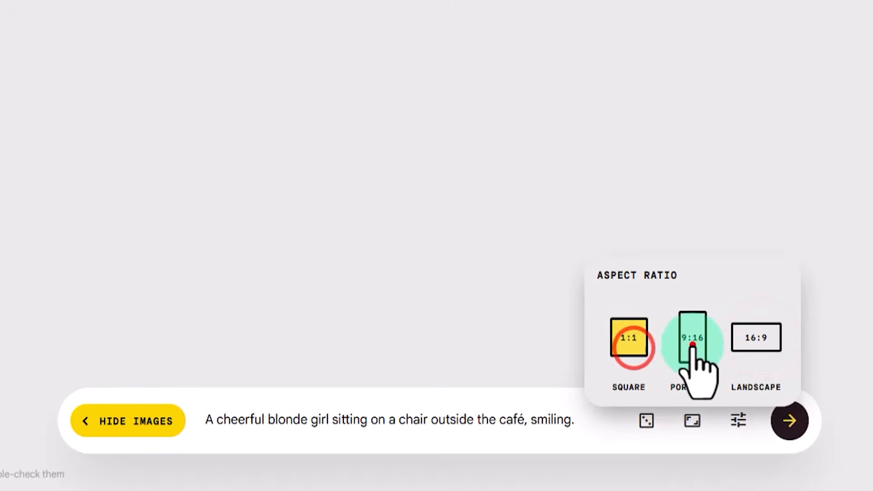
pyautogui.click(761, 338)
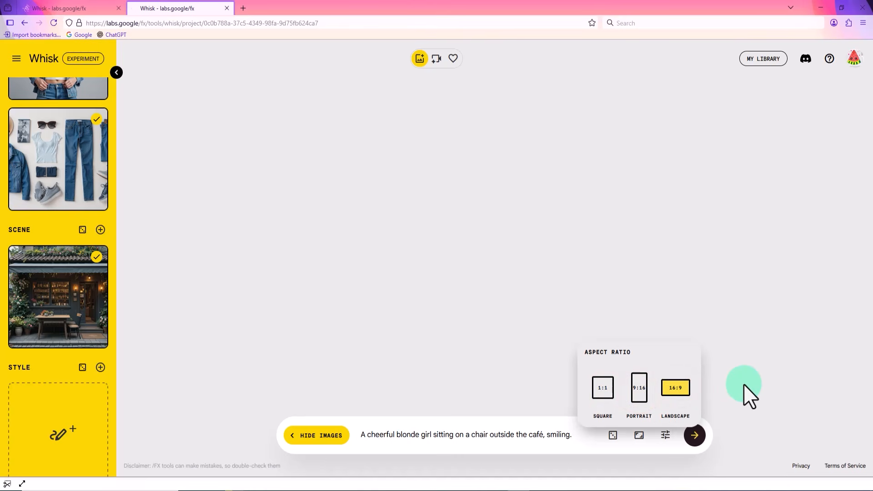
pyautogui.click(748, 316)
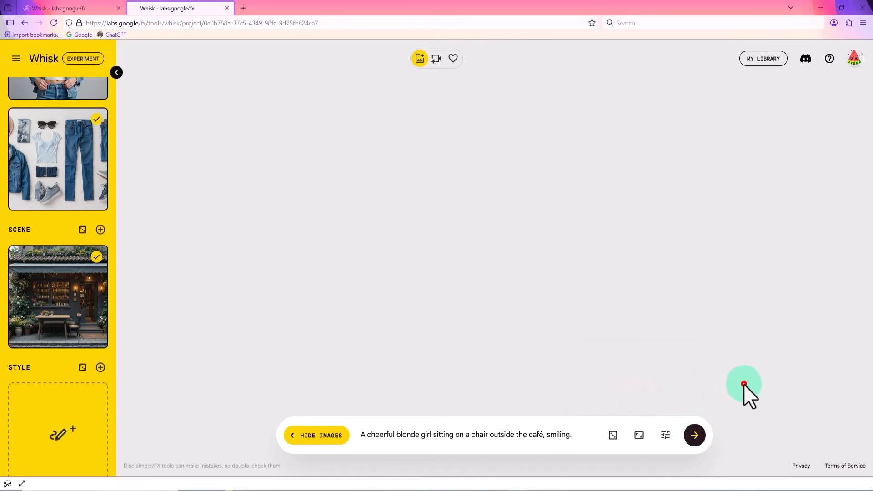
# Try the seed lock and the Precise Reference option in the generation settings, leaving the seed unlocked and Precise Reference on.
pyautogui.click(667, 435)
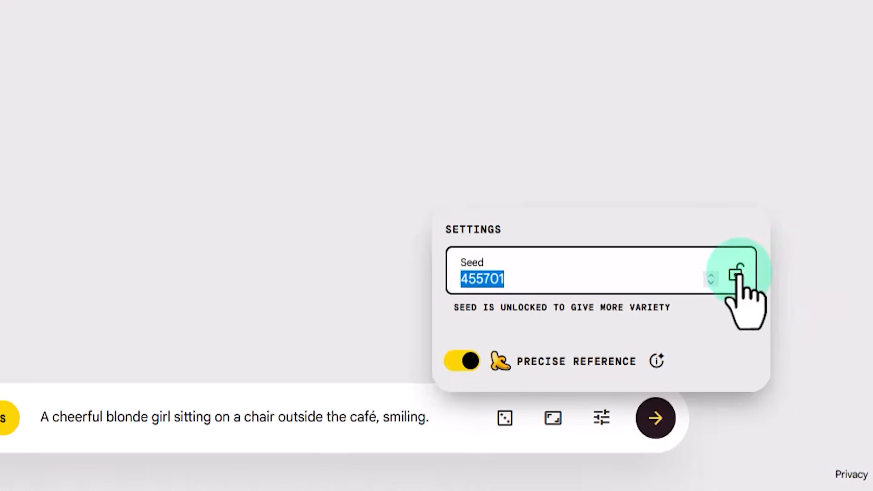
pyautogui.click(738, 356)
pyautogui.click(736, 257)
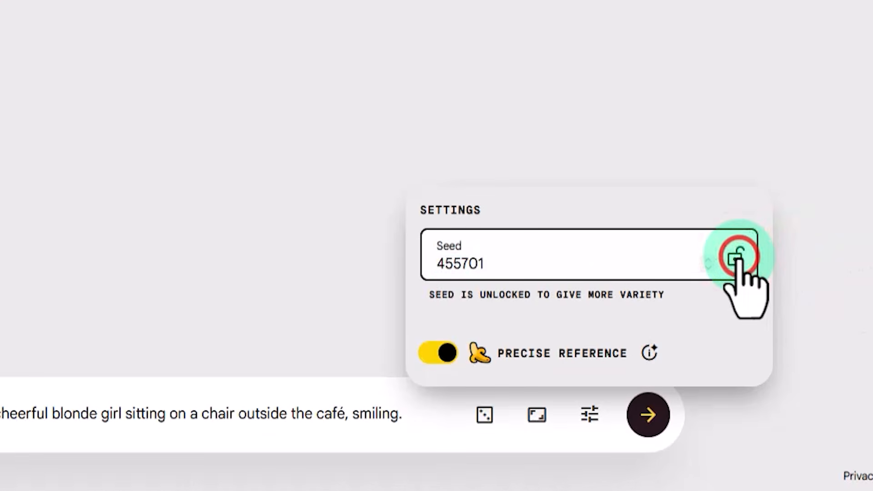
pyautogui.click(443, 351)
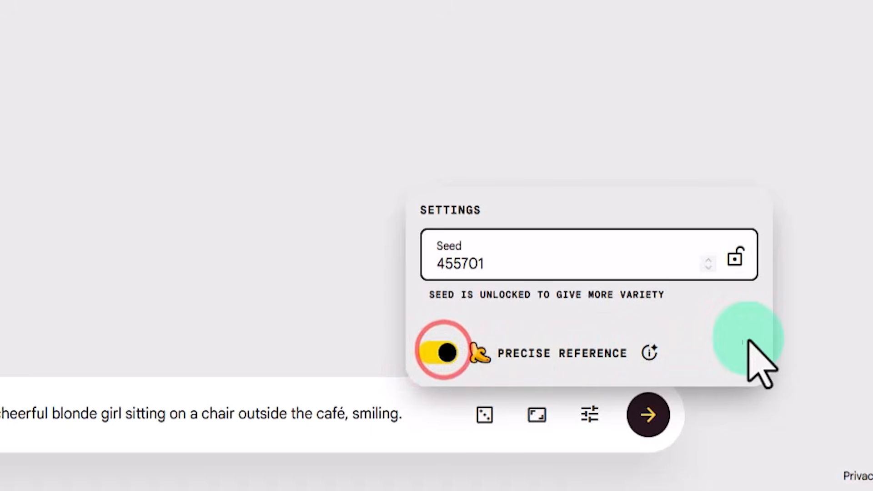
pyautogui.click(439, 353)
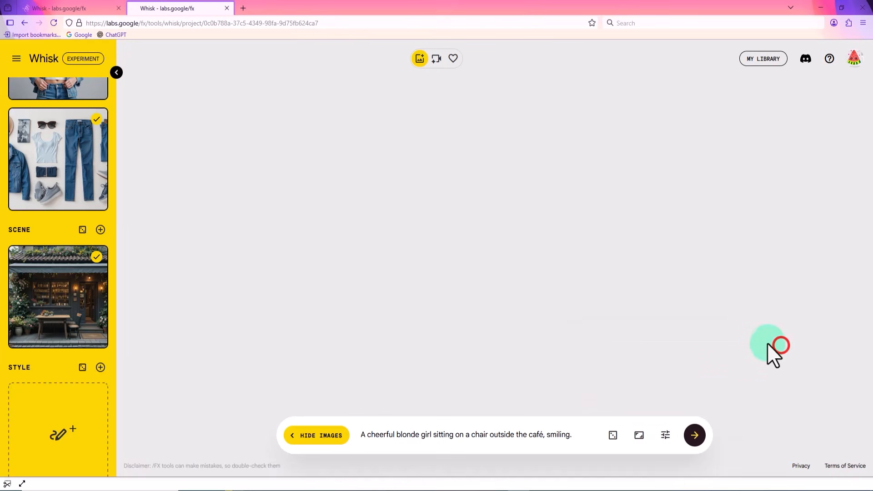
# Generate images, extend the prompt with "medium close-up shot, with the café table next to her clearly visible, natural lighting, photorealistic, ultra-detailed", and generate again.
pyautogui.scroll(2, 84, 335)
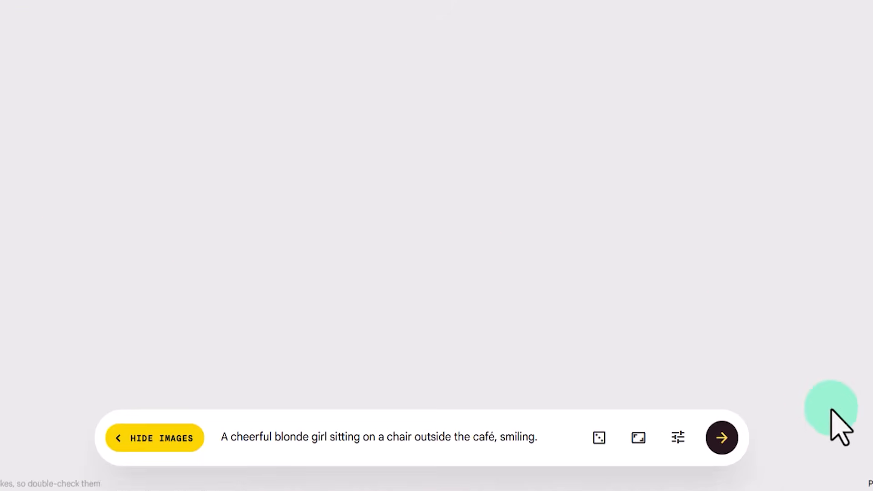
pyautogui.click(717, 439)
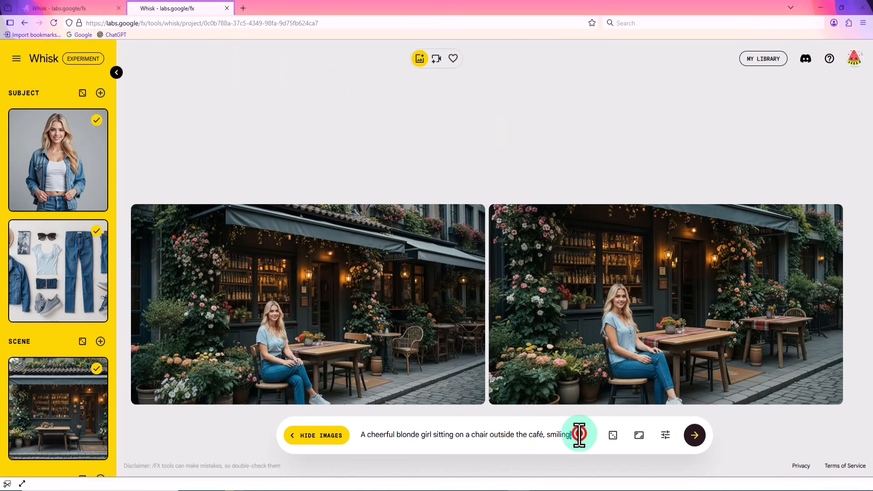
pyautogui.write('A cheerful blonde girl sitting on a chair outside the café, smiling, medium close-up shot, with the café table next to her clearly visible, natural lighting, photorealistic, ultra-detailed')
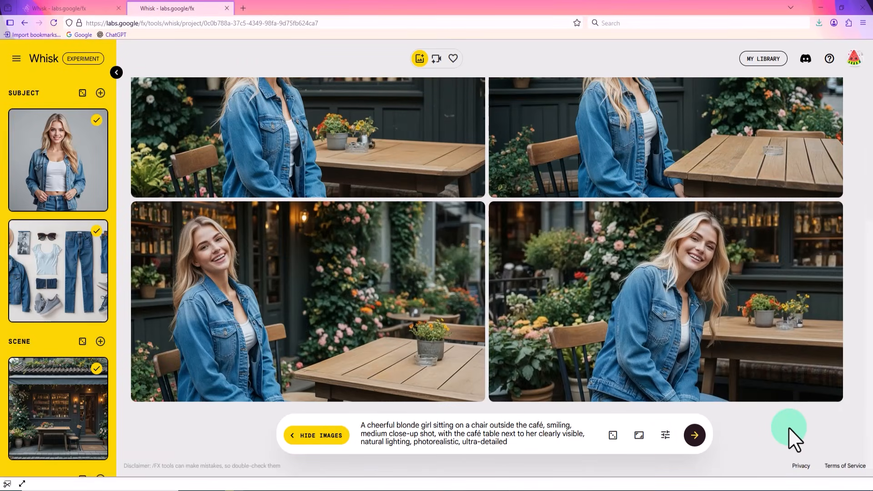
pyautogui.click(698, 441)
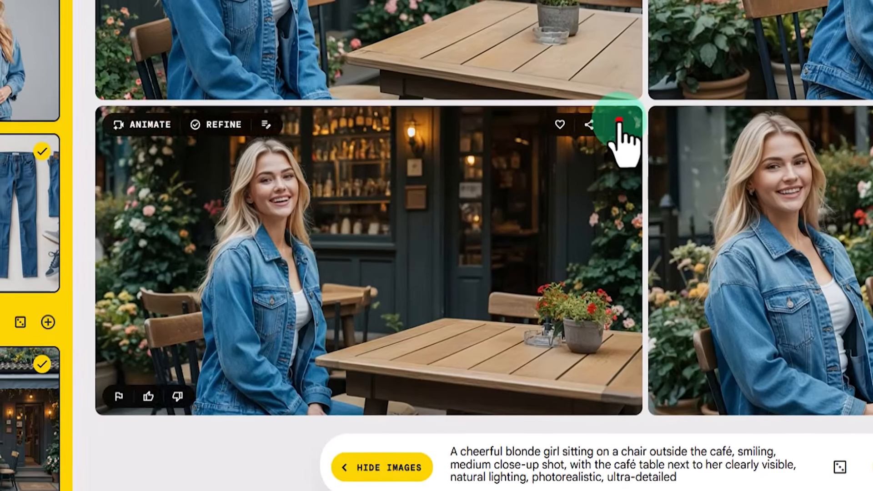
# Download the generated image of the smiling girl beside the table with the red flower pot and save the JPEG file.
pyautogui.click(619, 120)
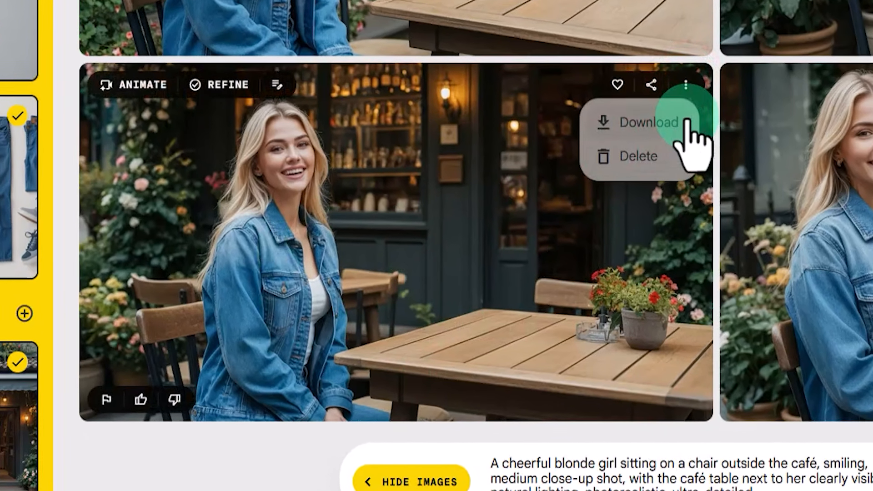
pyautogui.click(687, 122)
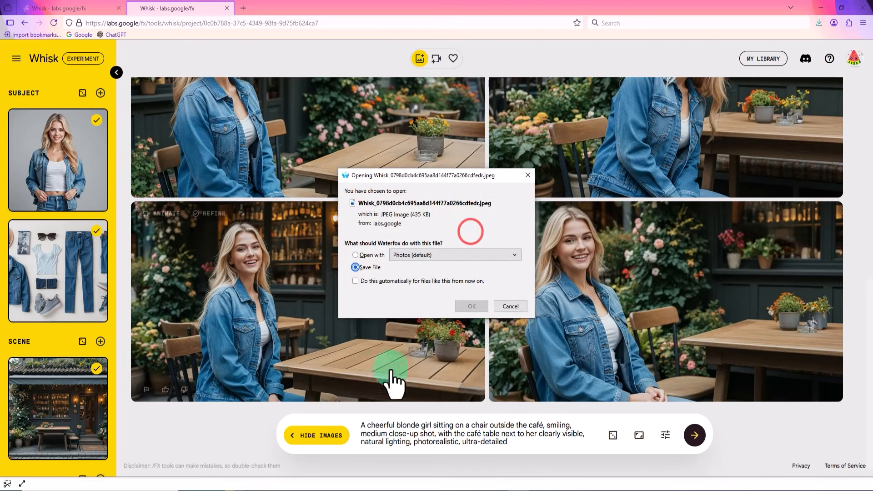
pyautogui.click(469, 306)
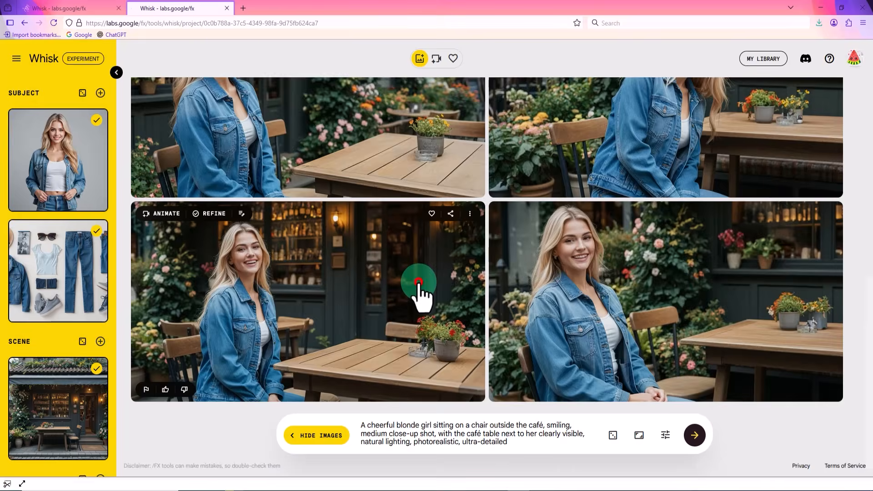
pyautogui.click(418, 286)
pyautogui.click(665, 79)
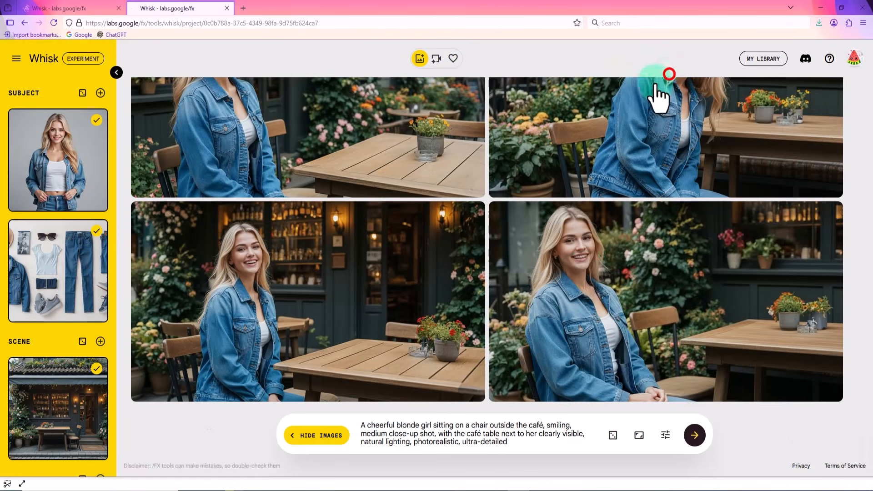
# Refine the image with the red flower pot using the edit prompt "Add a cup of cappuccino on the table.".
pyautogui.scroll(-4, 591, 280)
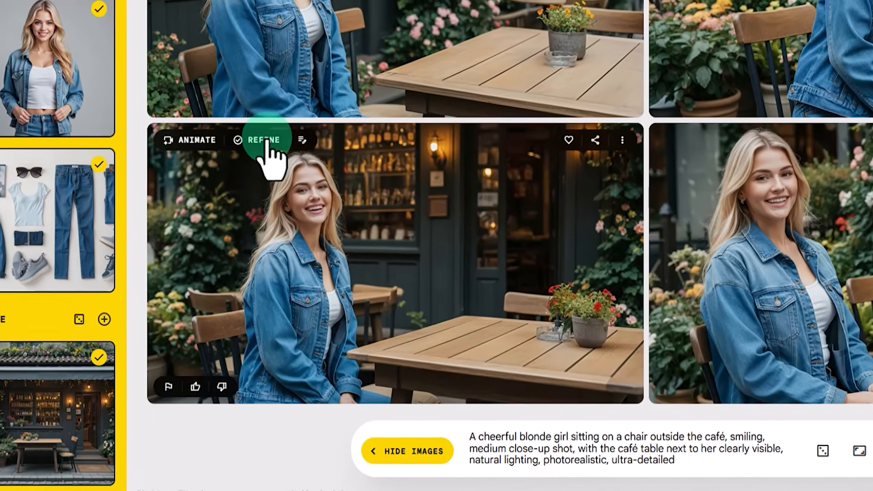
pyautogui.click(217, 213)
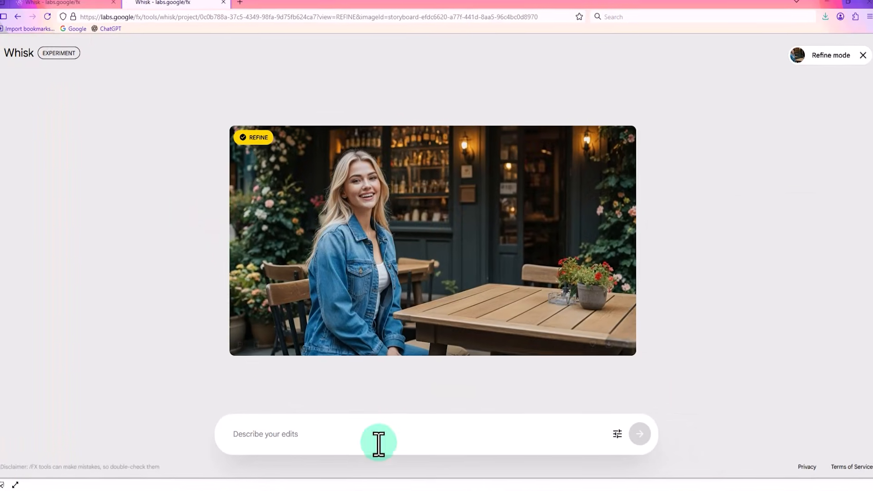
pyautogui.click(394, 437)
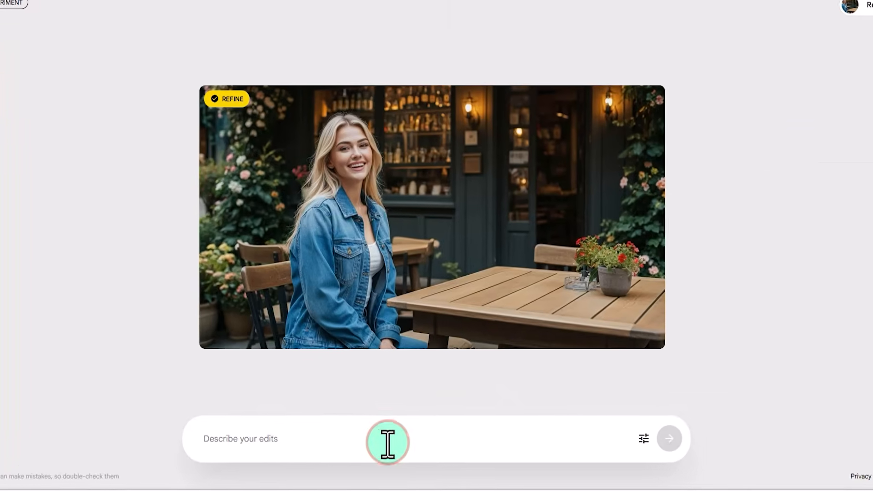
pyautogui.write('Add a cup of cappuccino on the table.')
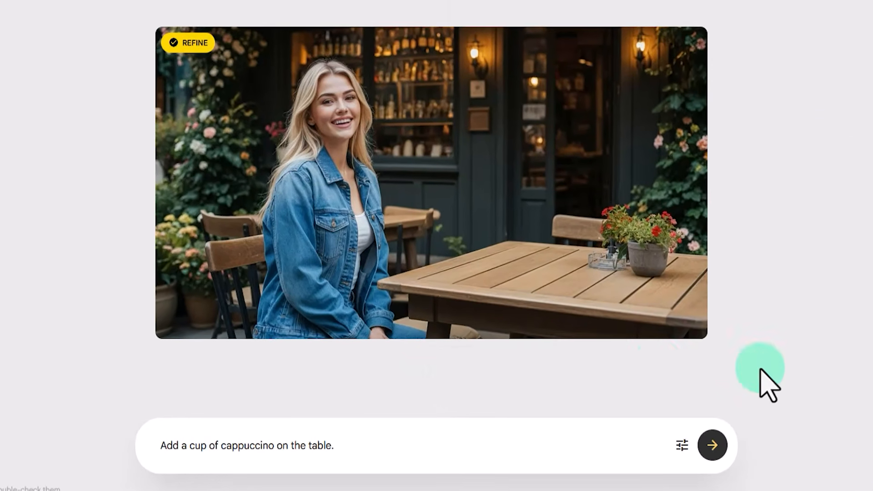
pyautogui.click(708, 444)
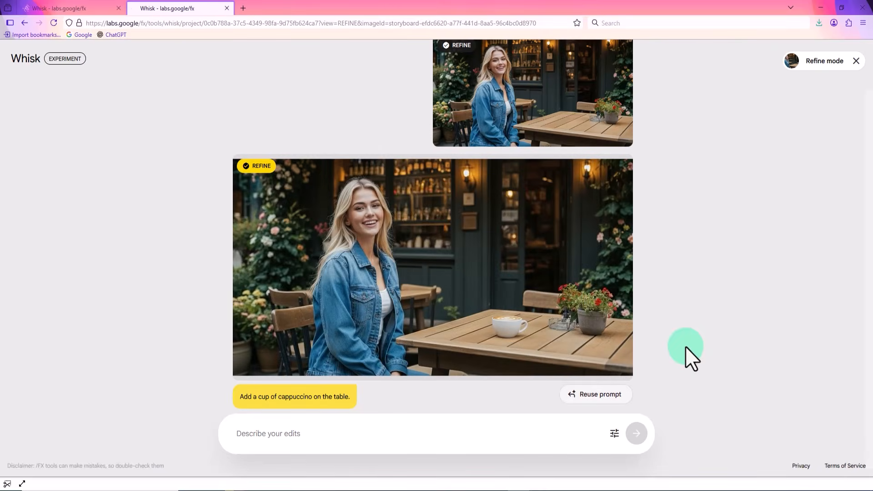
# Refine the cappuccino image with the edit prompt "Add a stylish pair of sunglasses on the girl's face.".
pyautogui.click(463, 434)
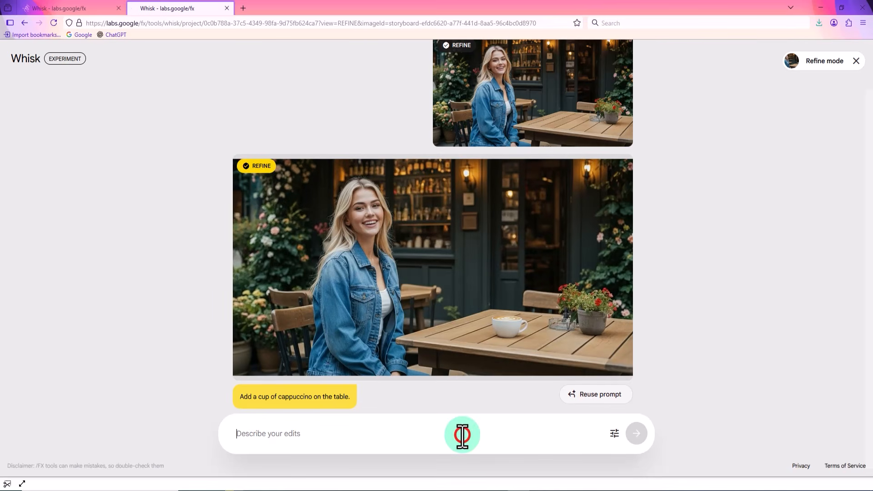
pyautogui.write("Add a stylish pair of sunglasses on the girl's face.")
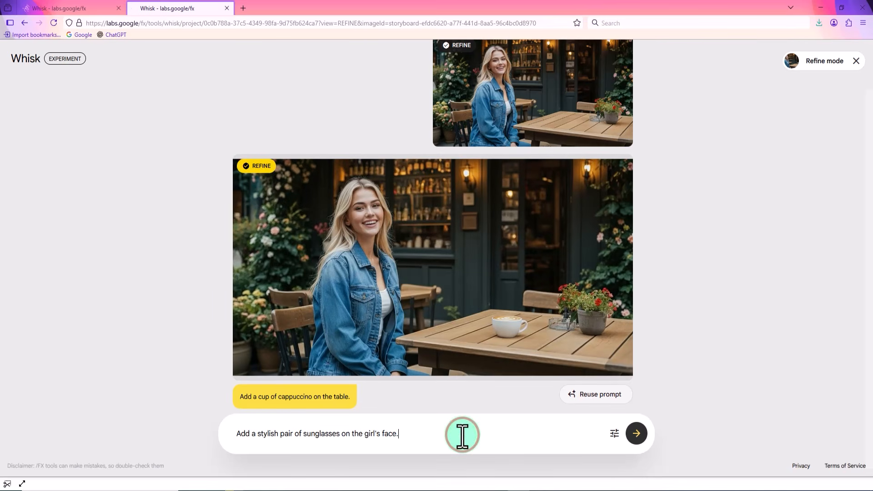
pyautogui.click(638, 433)
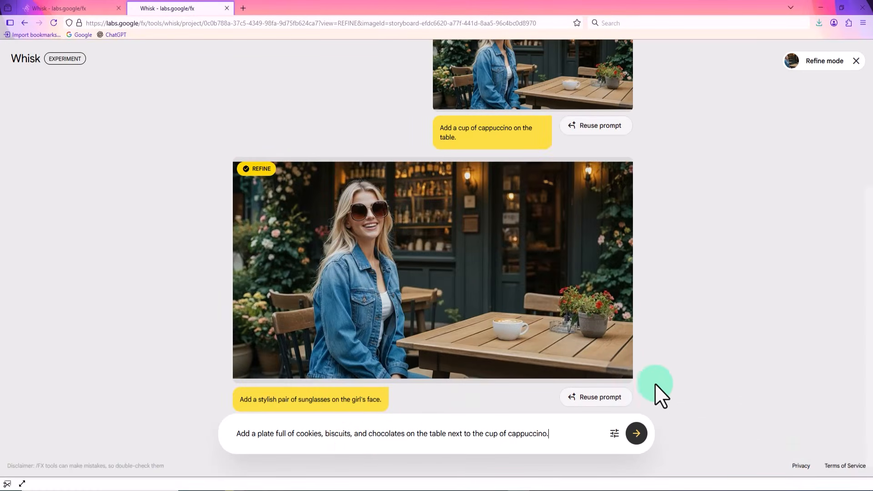
# Refine the image in two edits: add a plate full of cookies, biscuits, and chocolates beside the cappuccino, and make the girl hold and drink it.
pyautogui.click(639, 434)
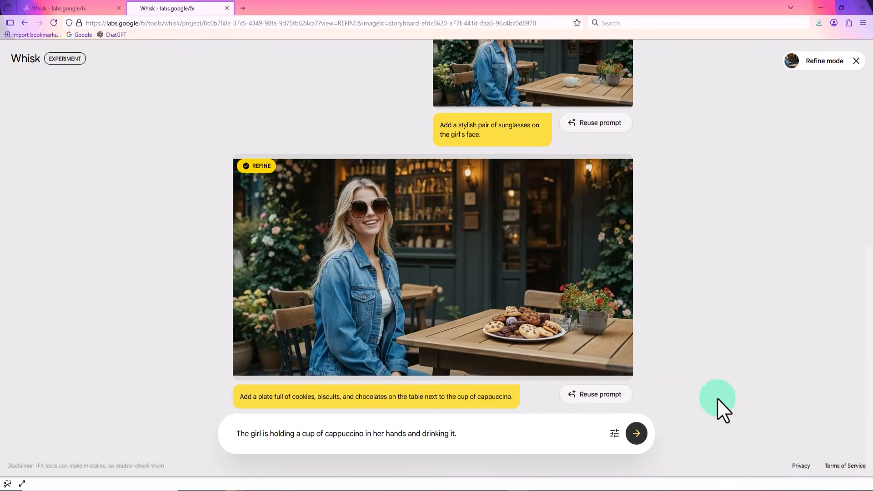
pyautogui.click(636, 436)
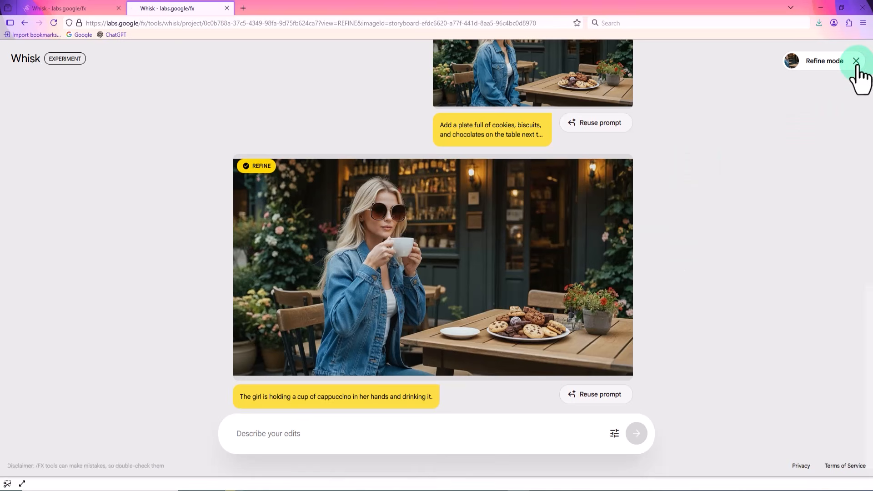
pyautogui.click(856, 61)
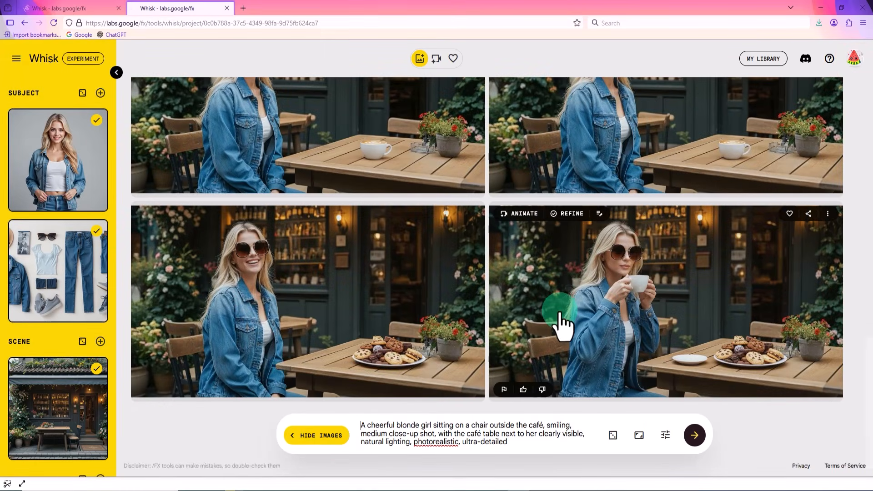
# Look through the project's generated café images and compare them with the refined versions.
pyautogui.scroll(8, 401, 313)
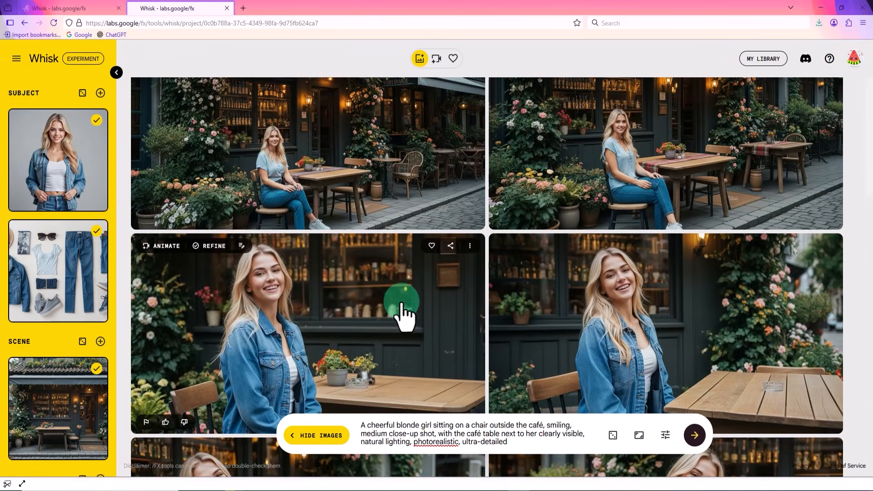
pyautogui.scroll(1, 401, 314)
pyautogui.scroll(-6, 402, 313)
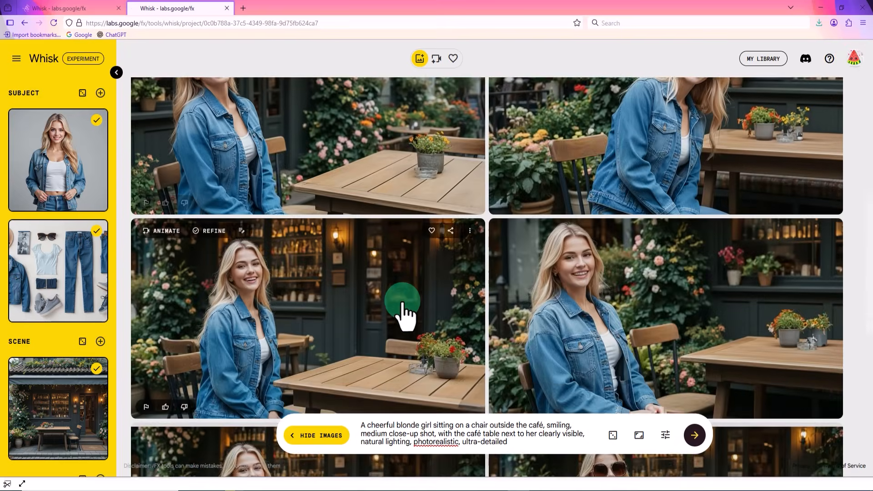
pyautogui.scroll(-5, 402, 314)
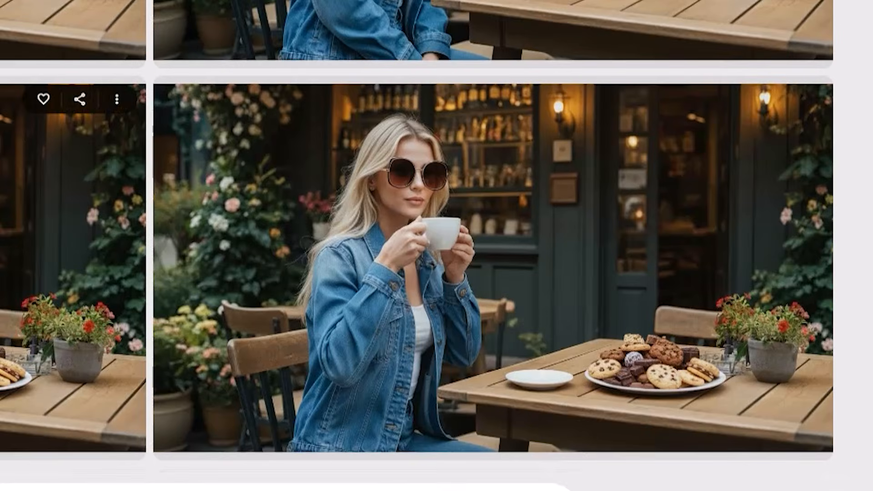
# Animate the coffee-drinking image so she takes a sip and asks viewers who enjoy the tutorial to like and subscribe, and return to the project.
pyautogui.moveTo(528, 323)
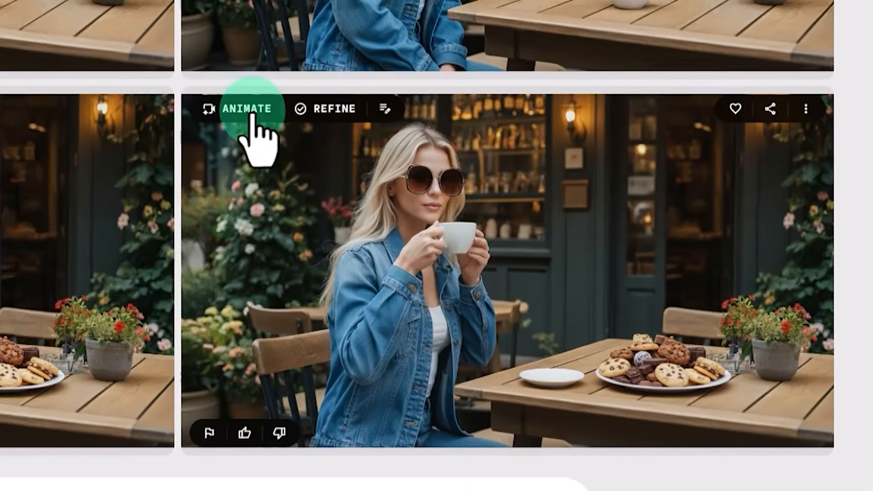
pyautogui.click(251, 115)
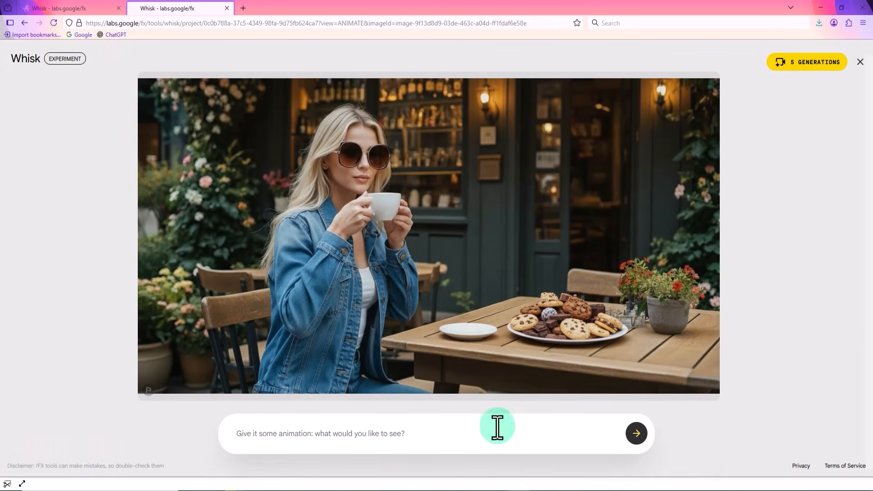
pyautogui.click(497, 428)
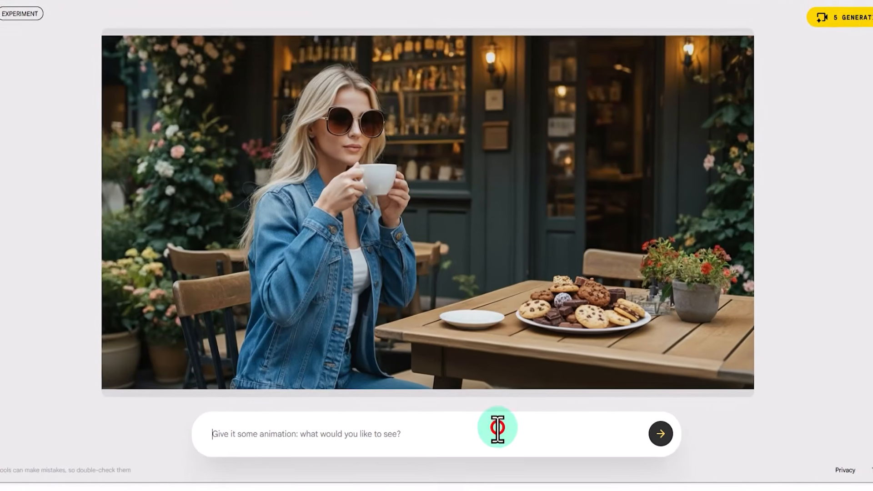
pyautogui.write('She takes a sip and says, "If you enjoy Iman’s tutorial, make sure to like and subscribe!"')
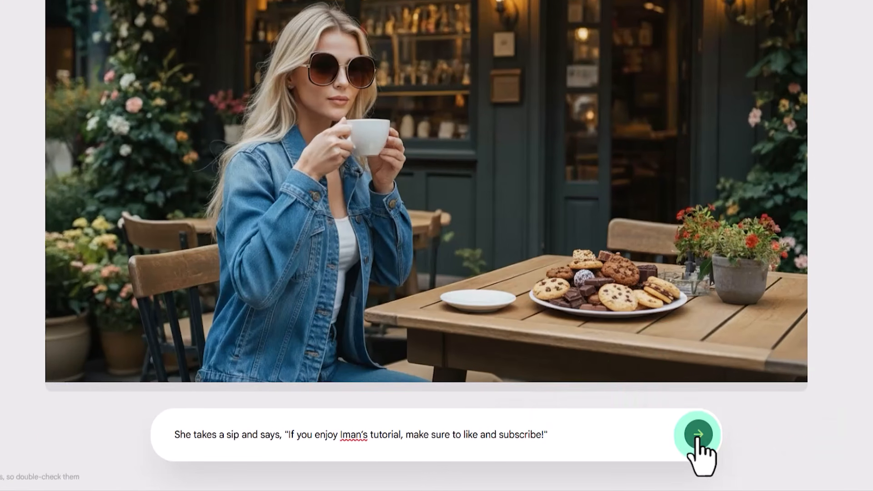
pyautogui.click(698, 435)
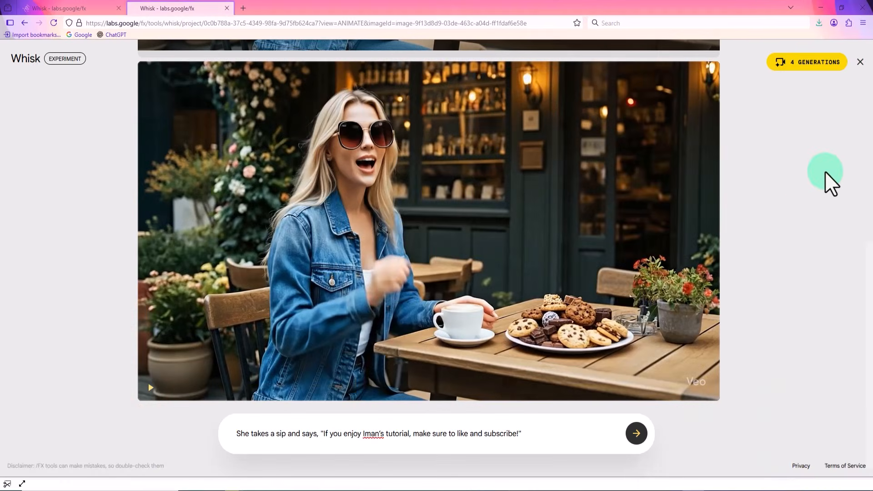
pyautogui.click(861, 62)
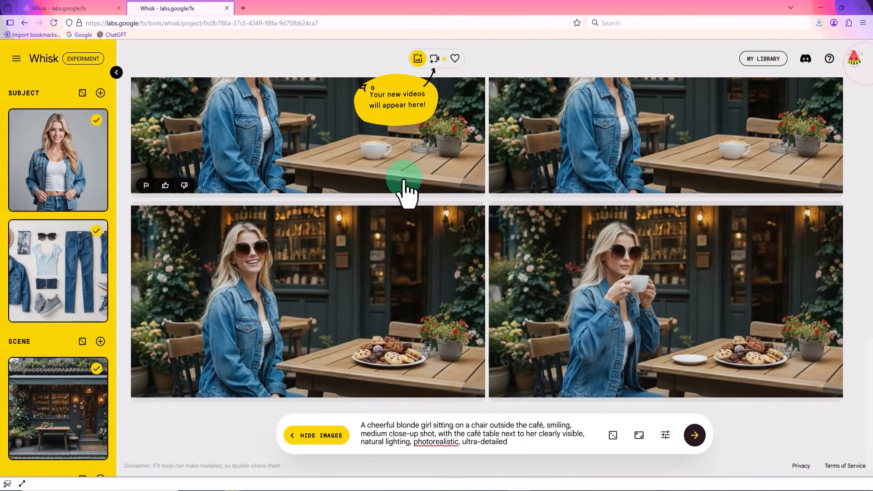
# Remove the outfit, café scene and blonde woman reference images from the project.
pyautogui.click(97, 310)
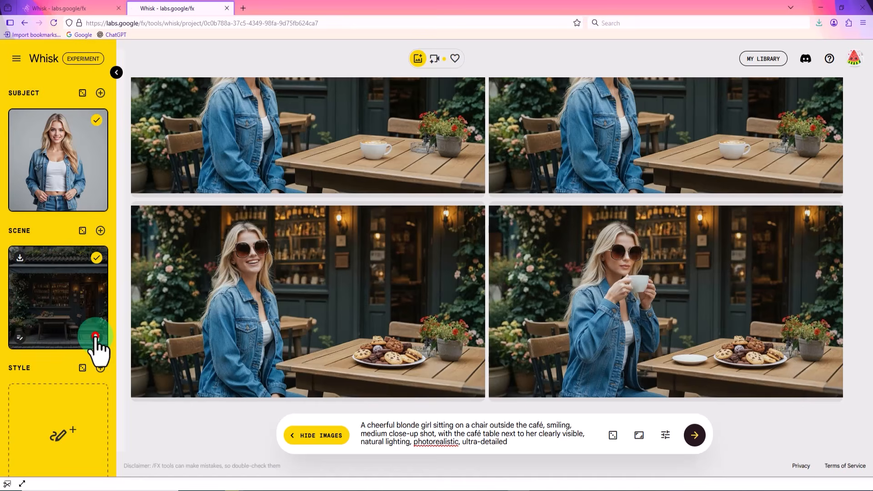
pyautogui.click(95, 336)
pyautogui.click(97, 200)
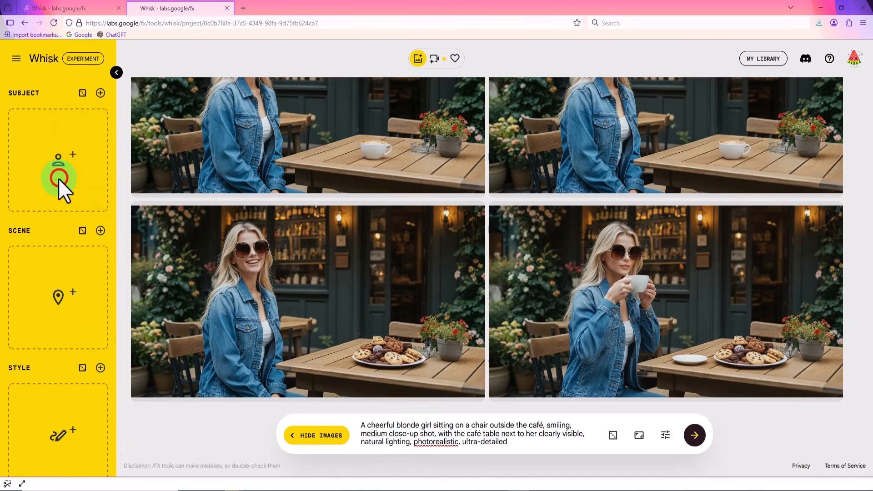
# Upload the robot image piclumen-1737896970724.png as the subject and the park image piclumen-1739123424813.png as the scene.
pyautogui.click(58, 178)
pyautogui.click(286, 177)
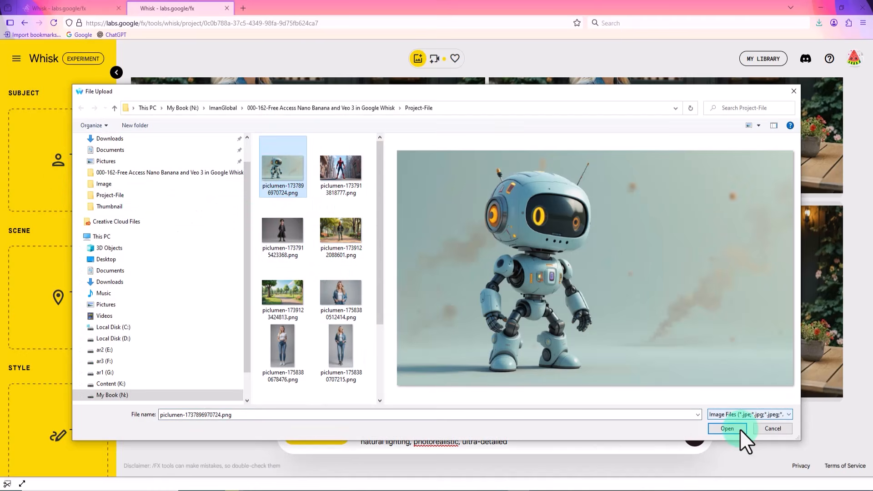
pyautogui.click(727, 428)
pyautogui.click(72, 314)
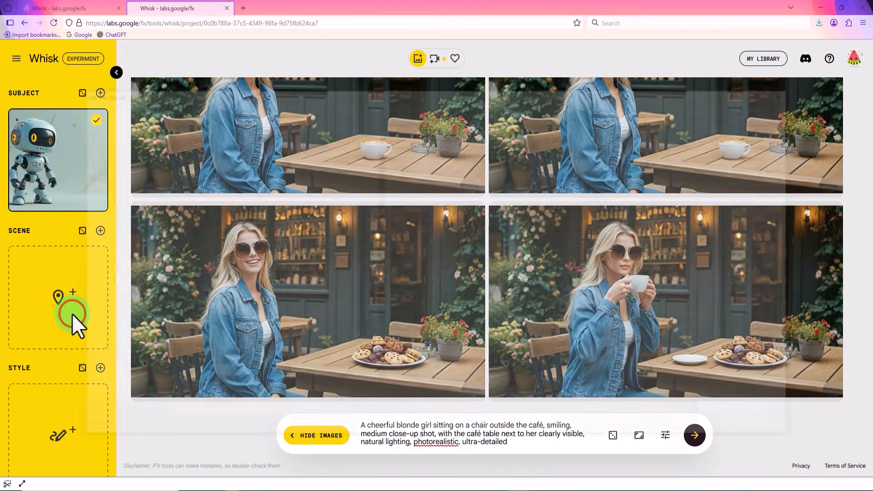
pyautogui.click(284, 291)
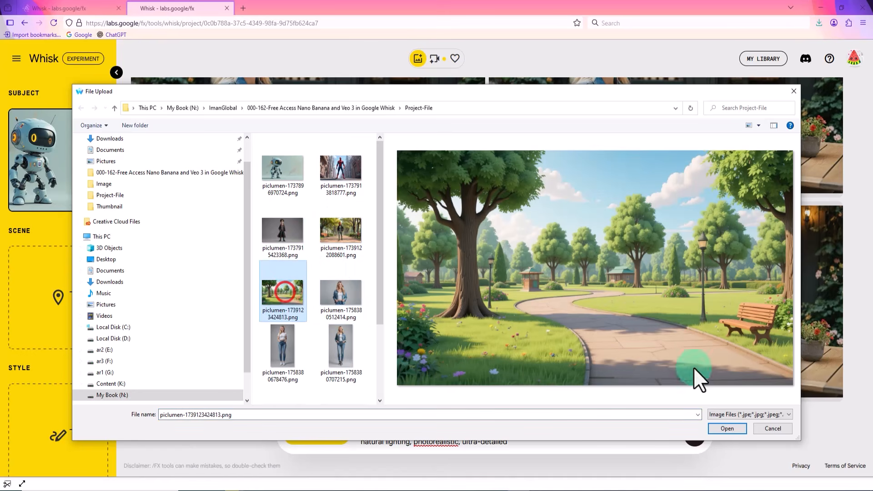
pyautogui.click(736, 429)
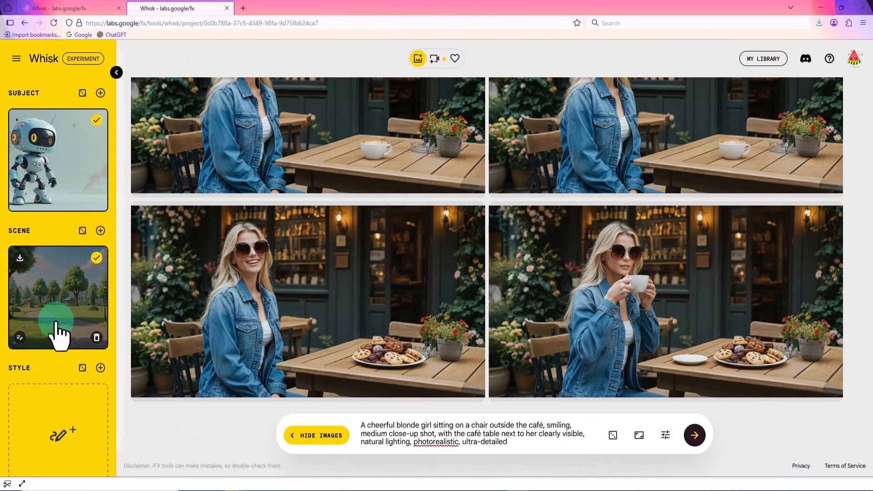
# Add a random style reference and generate images with the prompt "A robot character is walking through a lush green landscape.".
pyautogui.scroll(-1, 58, 334)
pyautogui.click(82, 350)
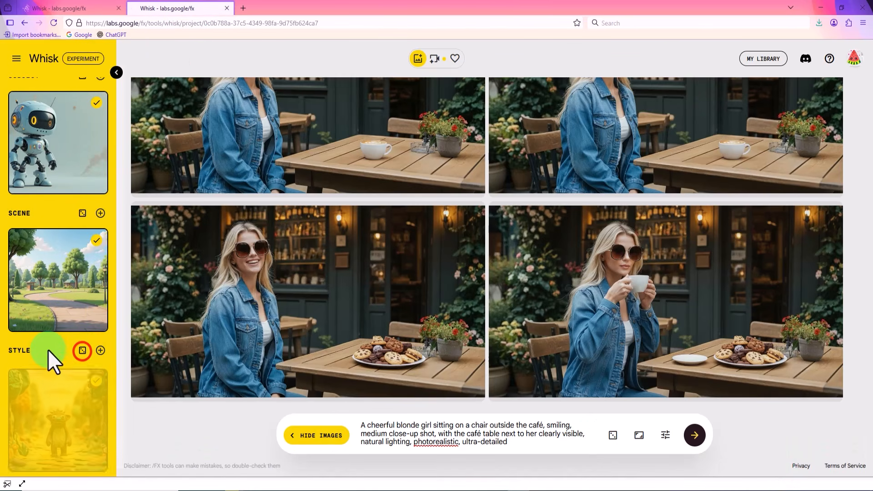
pyautogui.tripleClick(557, 439)
pyautogui.press('BackSpace')
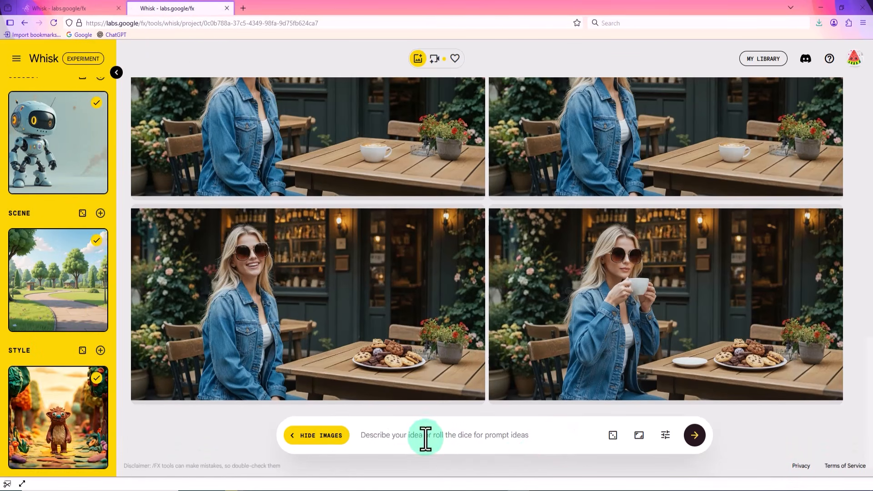
pyautogui.click(695, 438)
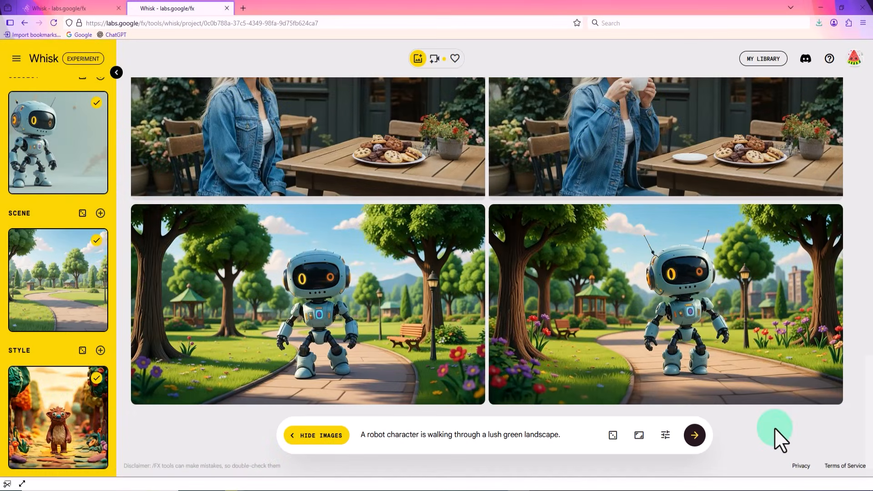
# Animate the antenna-less robot walking through a lush green landscape, saying "You can find the latest AI tutorials on the Iman Global channel.", and play the video.
pyautogui.moveTo(196, 306)
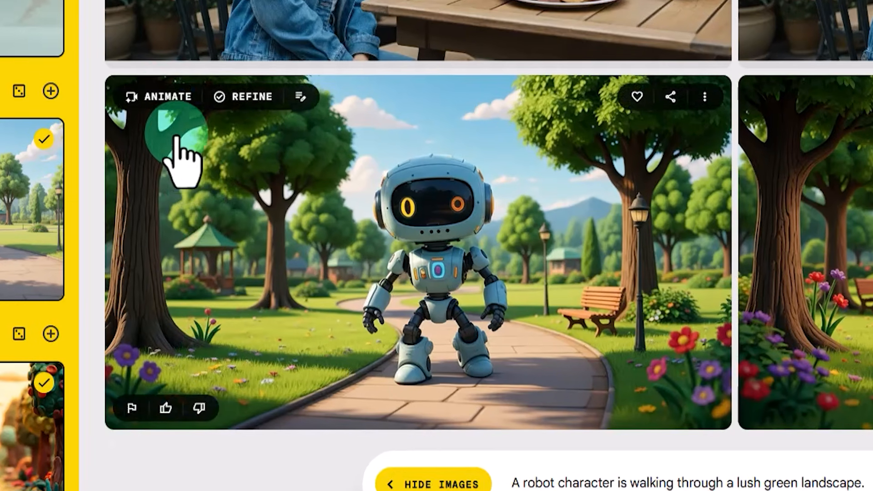
pyautogui.click(166, 96)
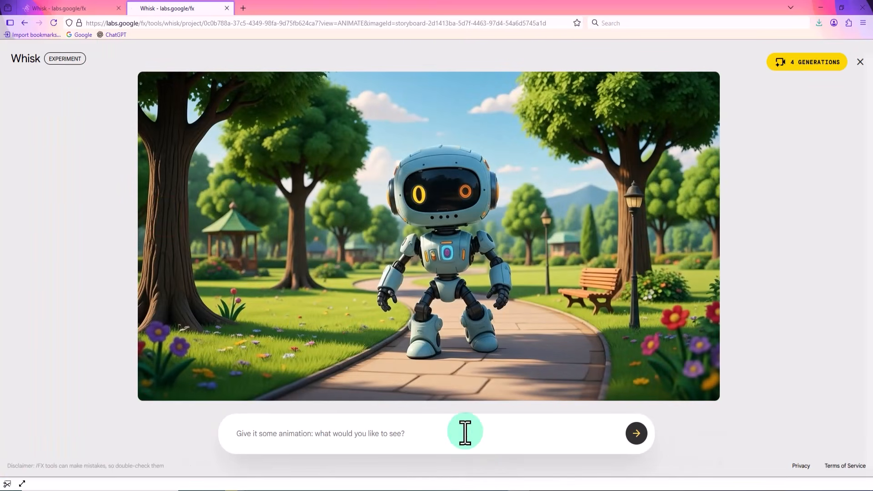
pyautogui.click(465, 431)
pyautogui.write('A robot character is walking through a lush green landscape and says, "You can find the latest AI tutorials on the Iman Global channel."')
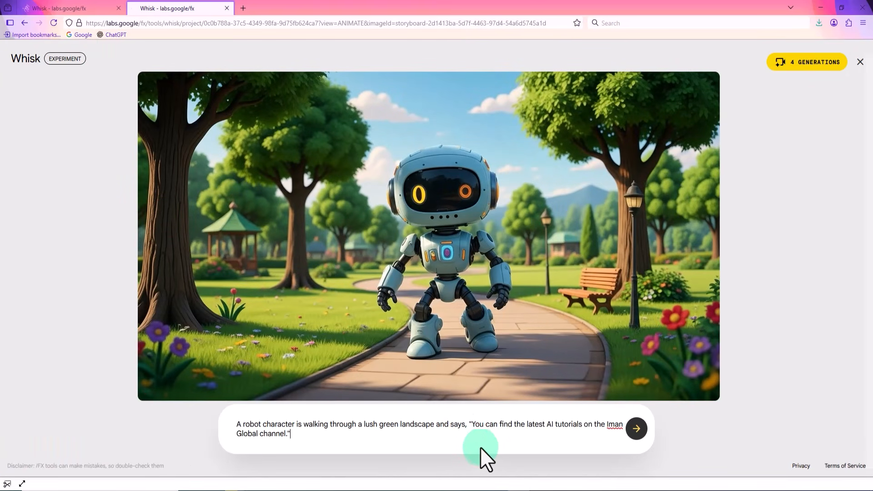
pyautogui.click(636, 430)
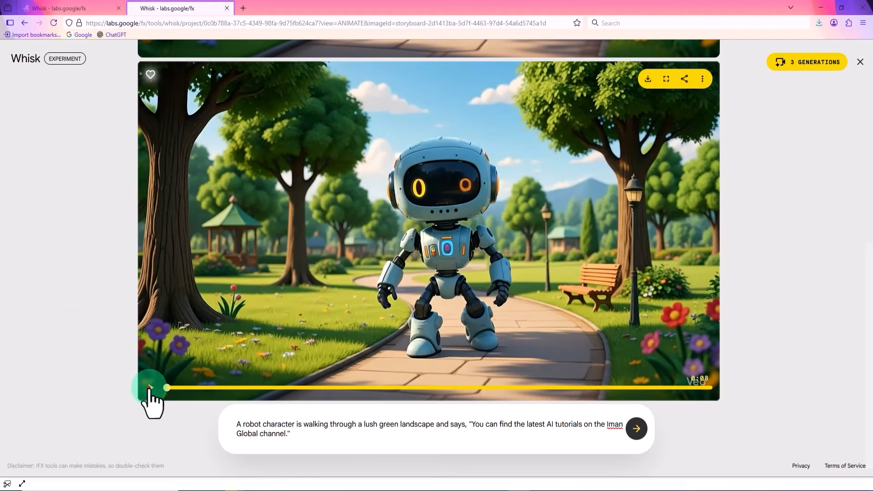
pyautogui.click(150, 388)
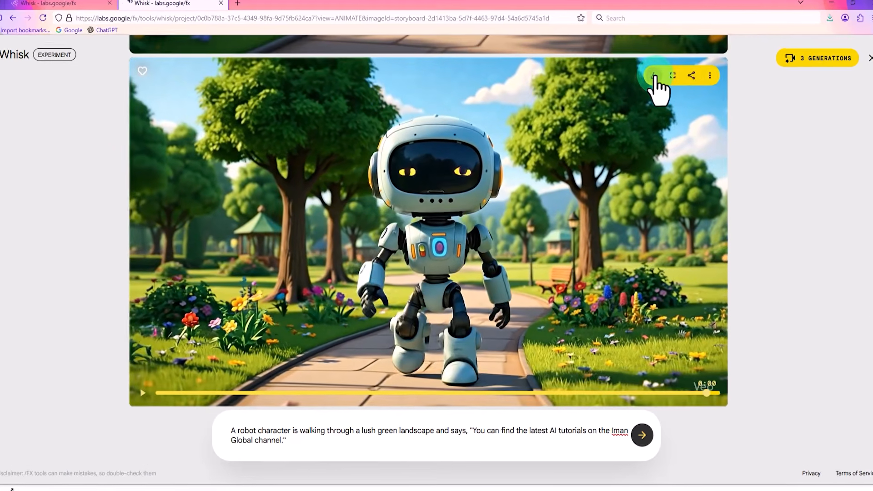
# Download the robot animation as a video file, save it, and return to the project.
pyautogui.click(649, 78)
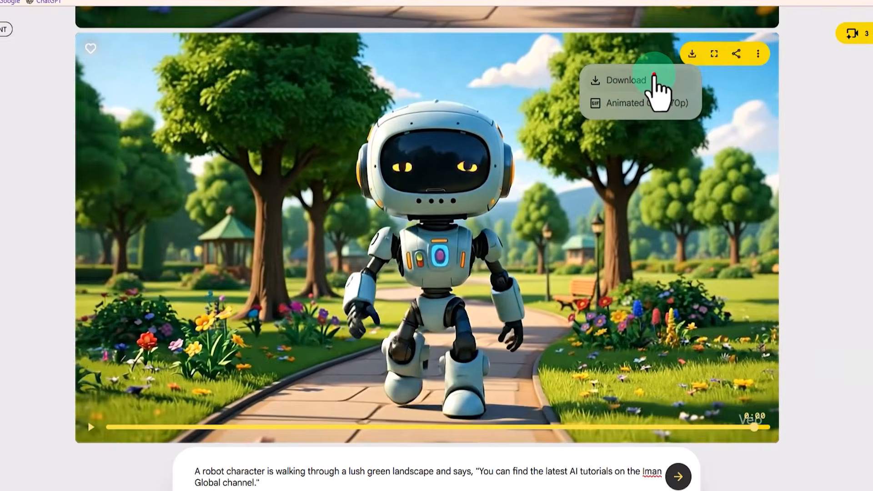
pyautogui.click(620, 90)
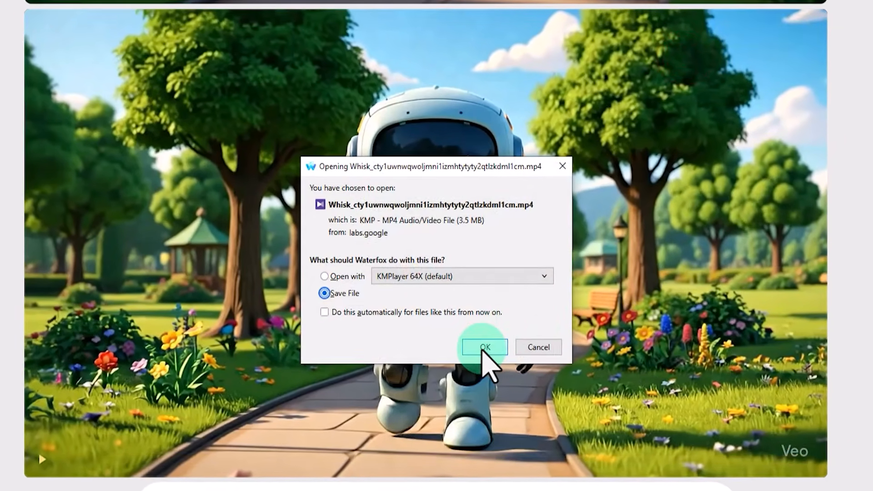
pyautogui.click(483, 341)
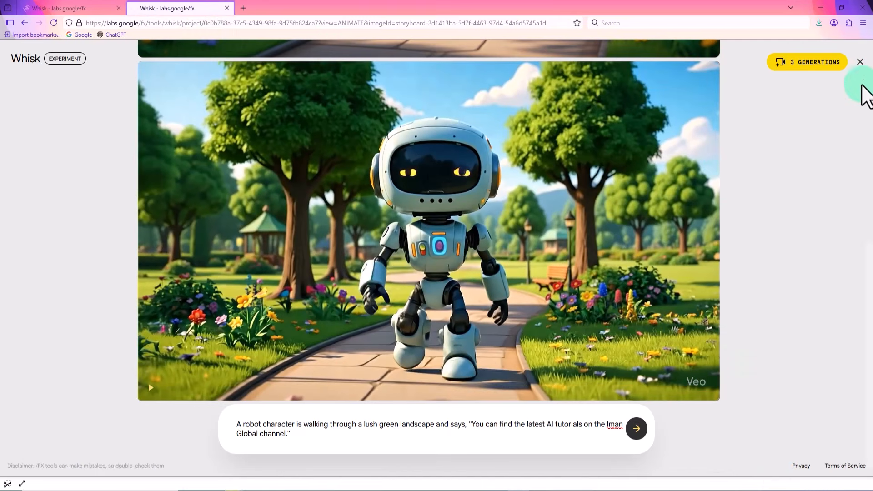
pyautogui.click(860, 63)
# Remove the style, park scene and robot subject references from the project.
pyautogui.click(95, 376)
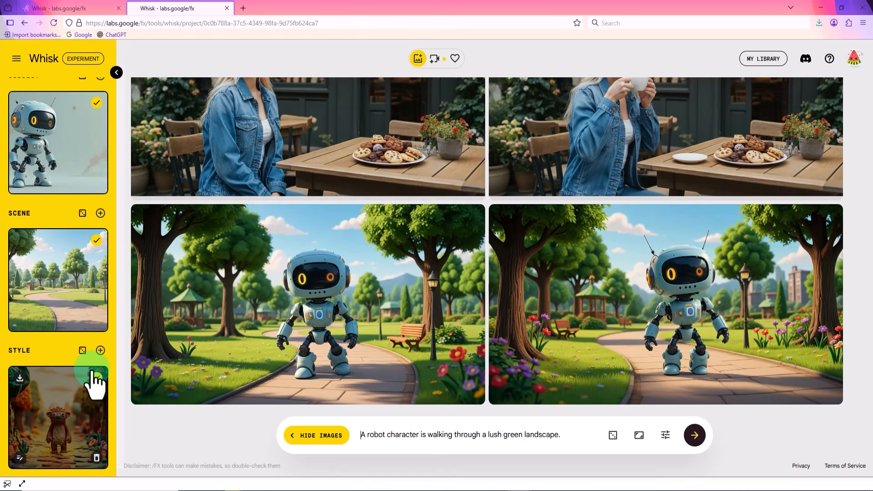
pyautogui.click(97, 457)
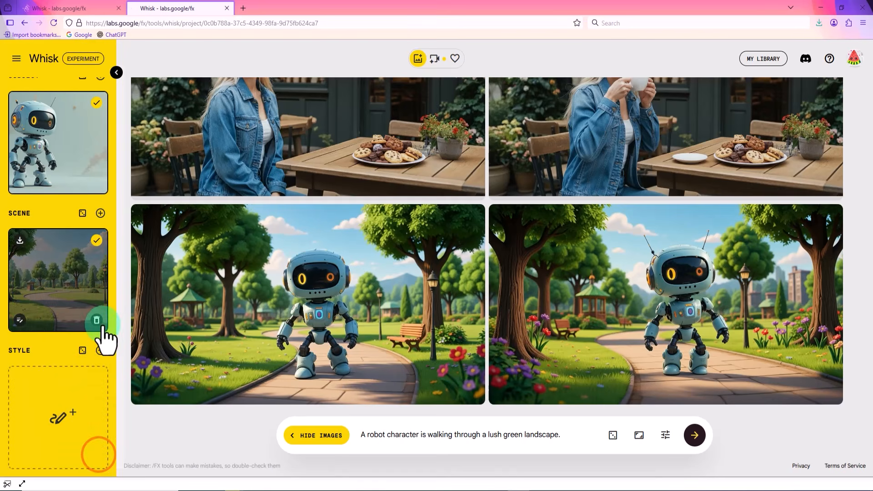
pyautogui.click(96, 320)
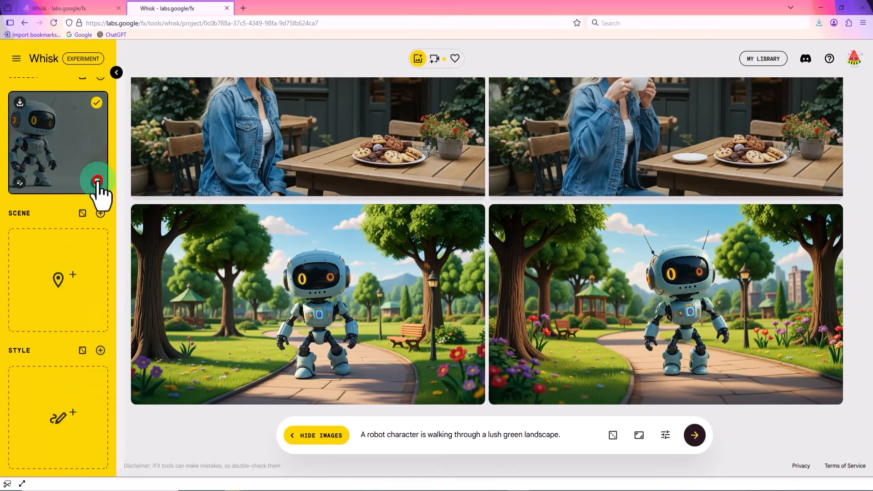
pyautogui.click(98, 181)
# Upload the wizard boy image piclumen-1737915423368.png as the subject and add two more empty subject slots.
pyautogui.click(75, 181)
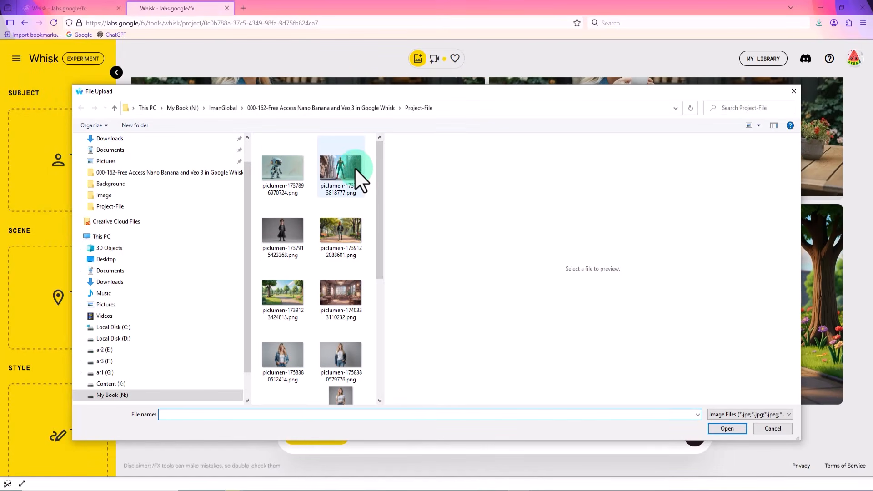
pyautogui.click(280, 230)
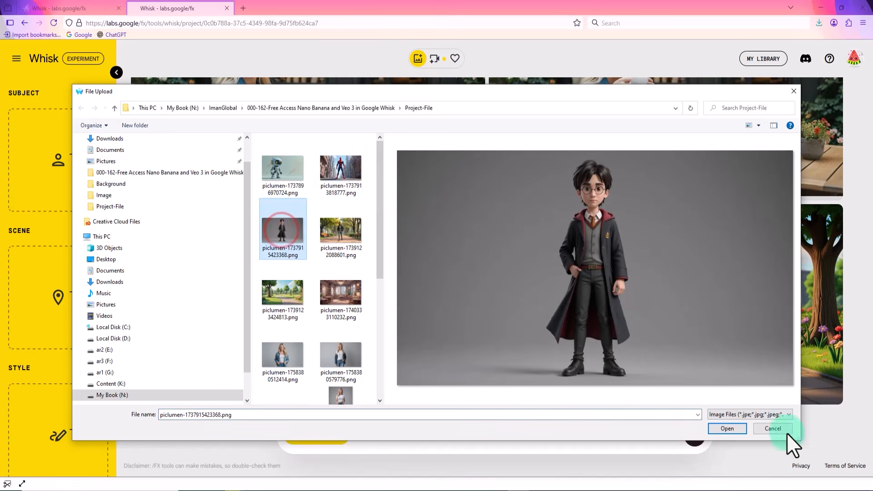
pyautogui.click(737, 429)
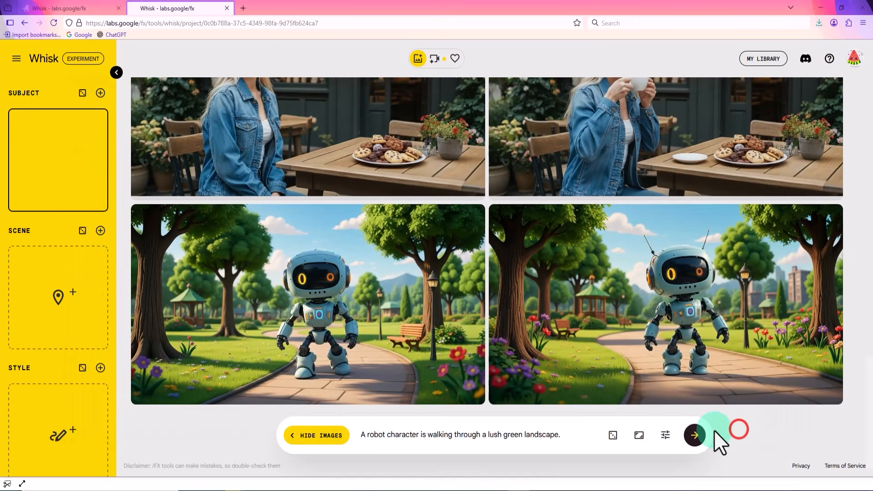
pyautogui.click(101, 94)
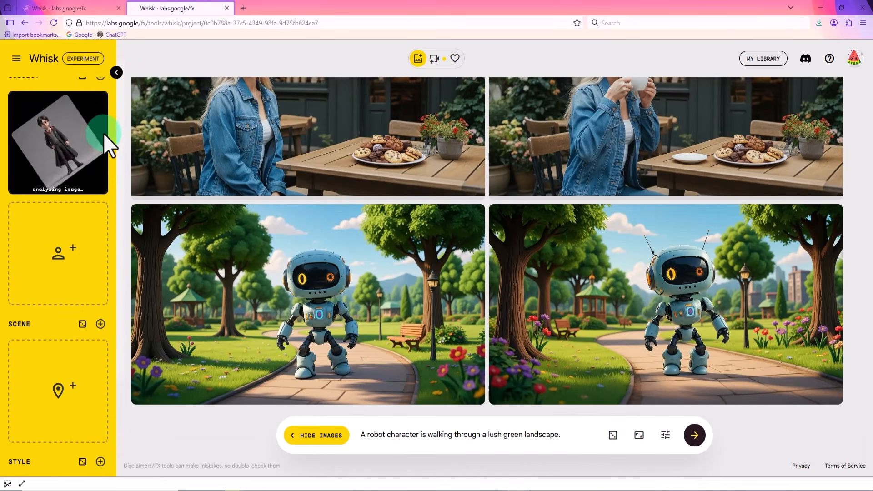
pyautogui.scroll(1, 104, 132)
pyautogui.click(101, 93)
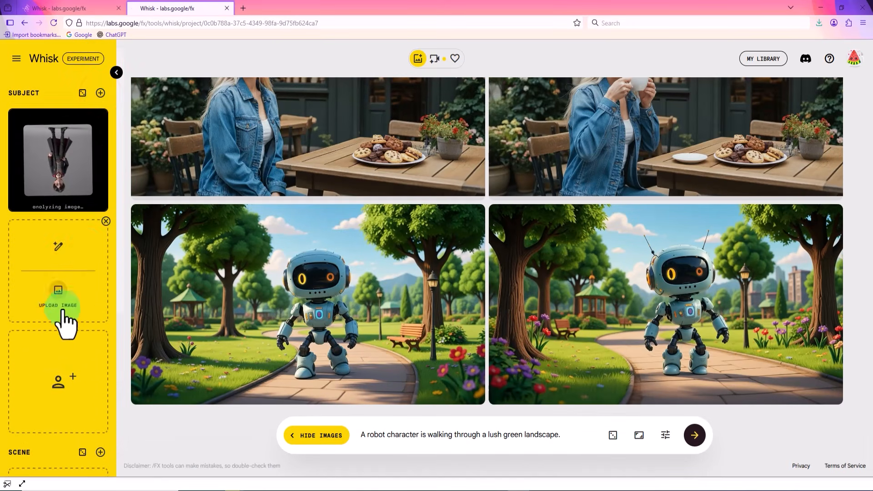
# Upload the Spider-Man image piclumen-1737913818777.png as the second subject and the robot image piclumen-1737896970724.png as the third.
pyautogui.click(78, 293)
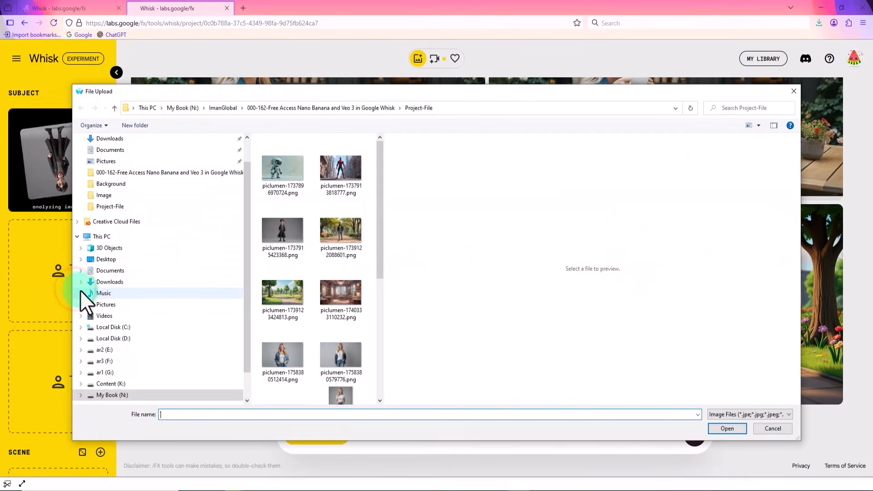
pyautogui.click(349, 162)
pyautogui.click(738, 429)
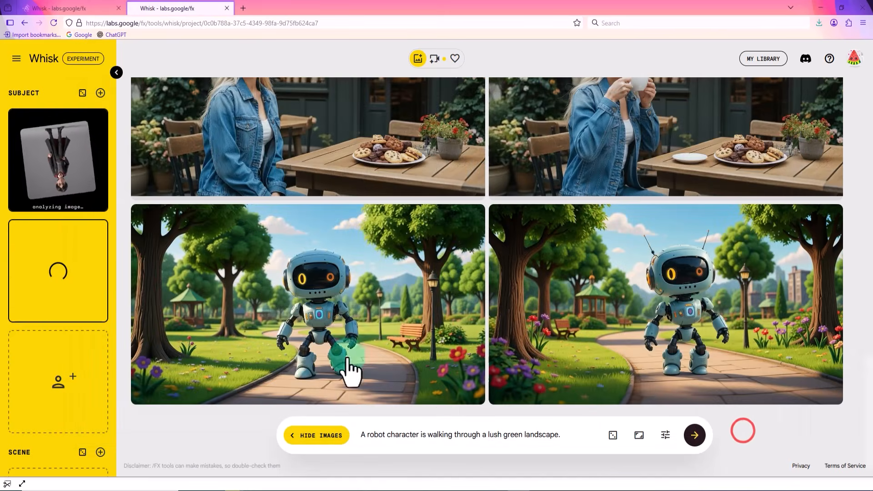
pyautogui.click(78, 400)
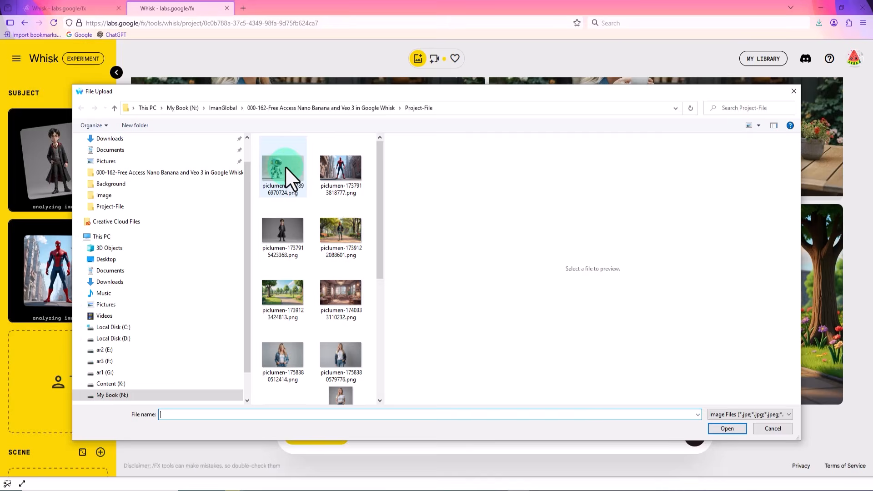
pyautogui.click(283, 166)
pyautogui.click(732, 430)
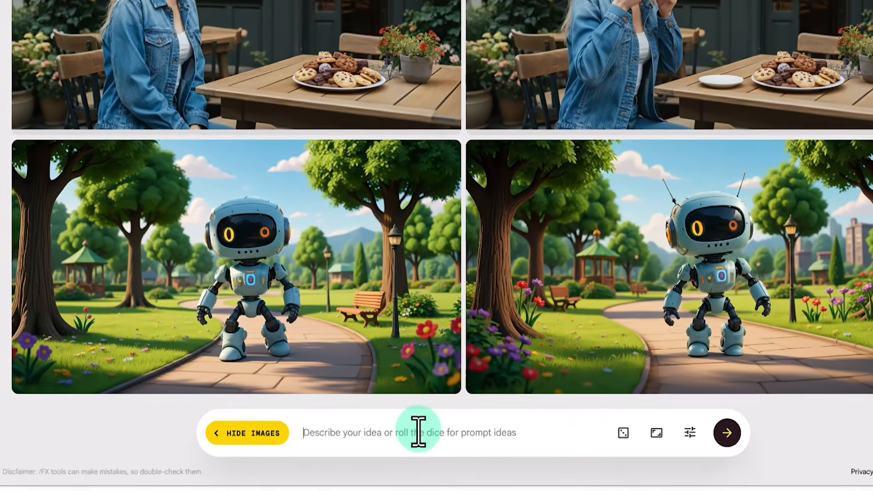
# Generate images from the prompt "Spider-Man, a robot, and Harry Potter are standing together and talking with each other." and view the second result enlarged.
pyautogui.write('Spider-Man, a robot, and Harry Potter are standing together and talking with each other.')
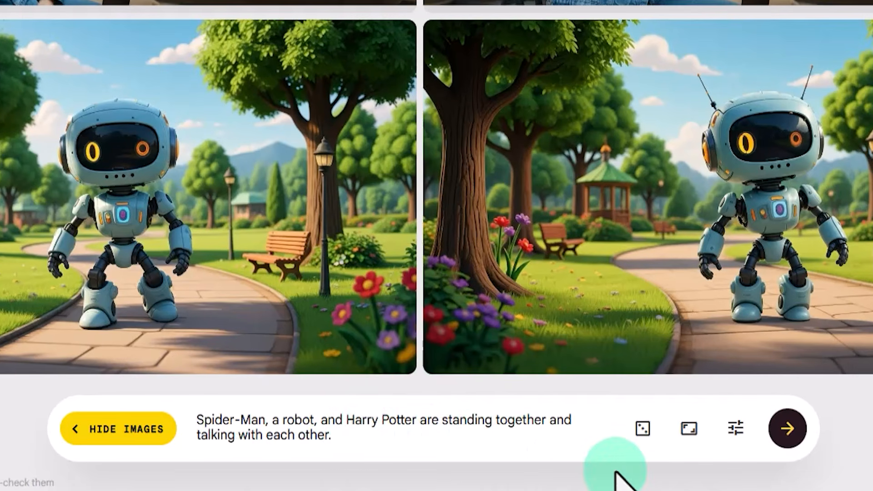
pyautogui.click(639, 435)
pyautogui.click(689, 429)
pyautogui.click(691, 430)
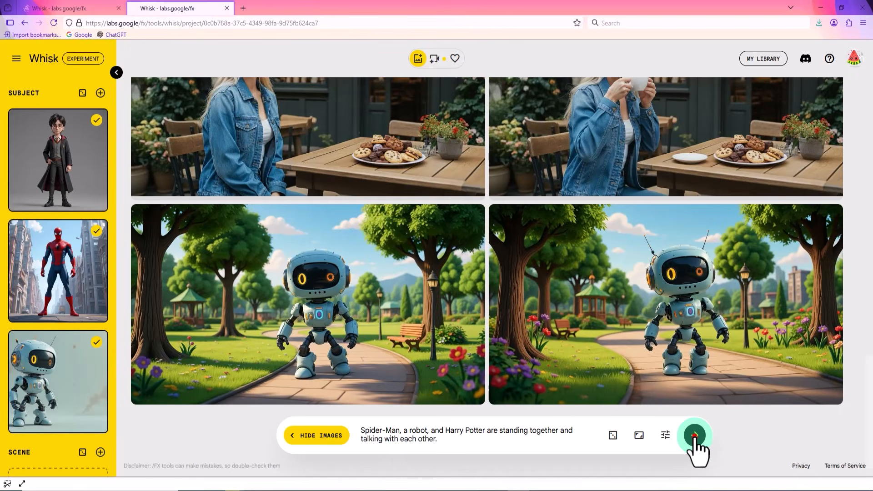
pyautogui.click(694, 436)
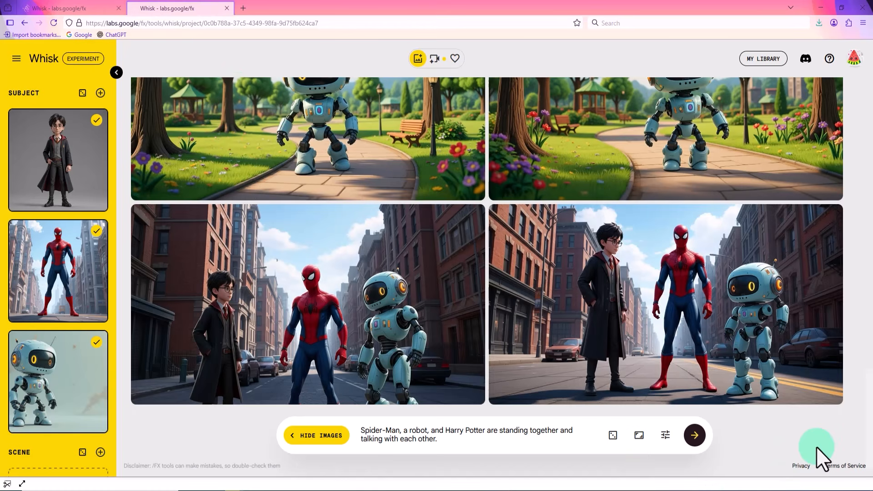
pyautogui.click(793, 329)
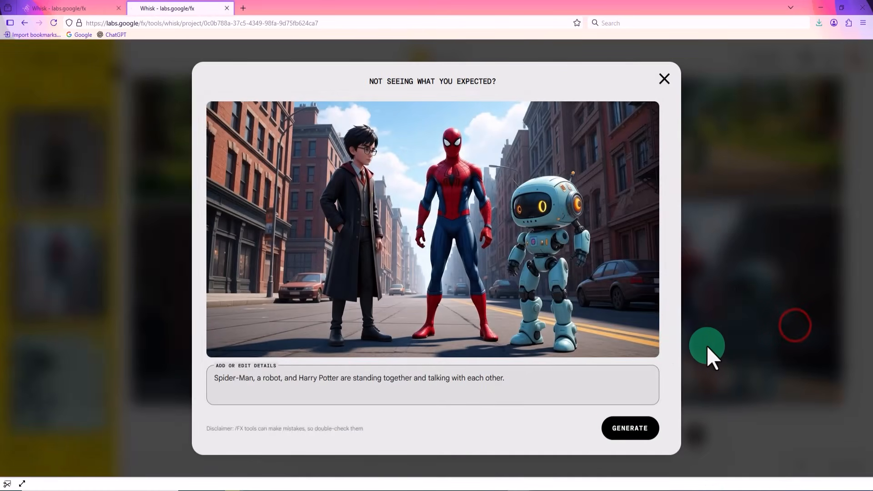
pyautogui.click(664, 77)
# Replace the three separate subject references with the second generated street image showing all three characters together.
pyautogui.click(96, 200)
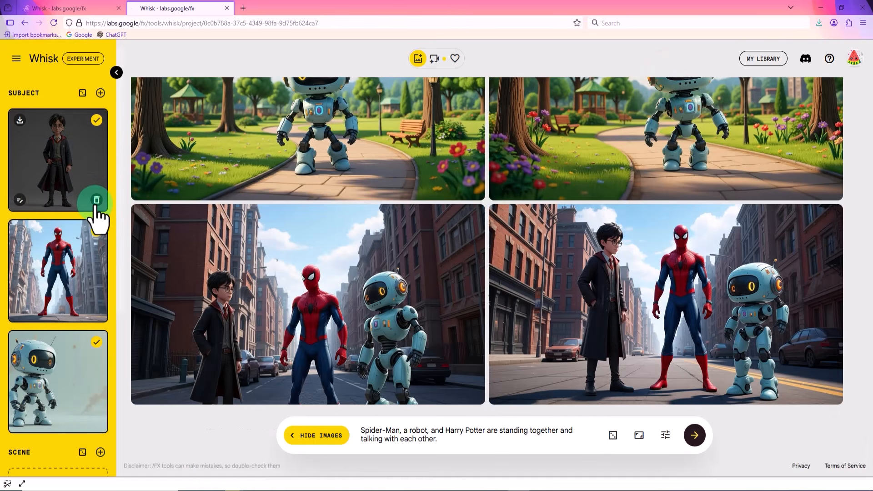
pyautogui.click(96, 200)
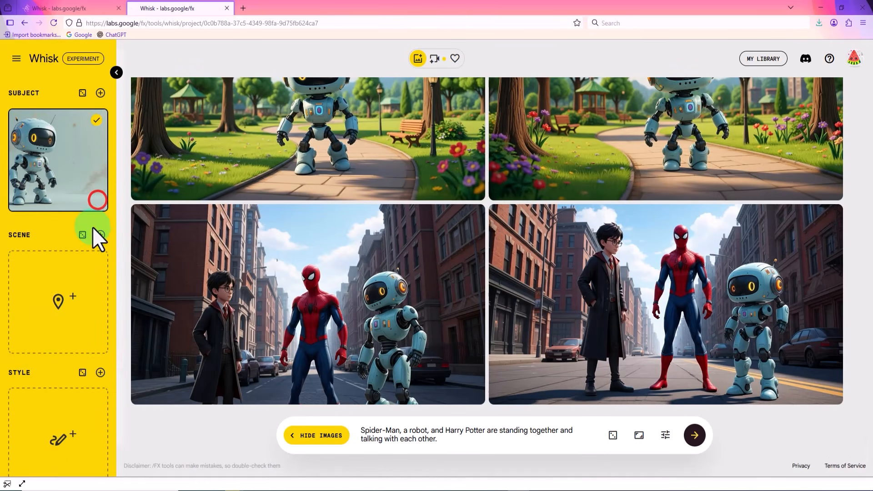
pyautogui.click(96, 200)
pyautogui.click(94, 199)
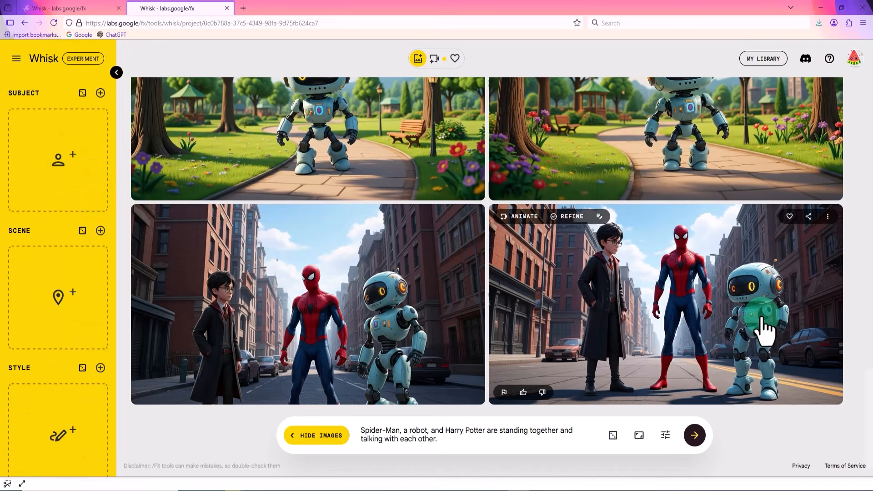
pyautogui.moveTo(736, 314); pyautogui.dragTo(25, 130)
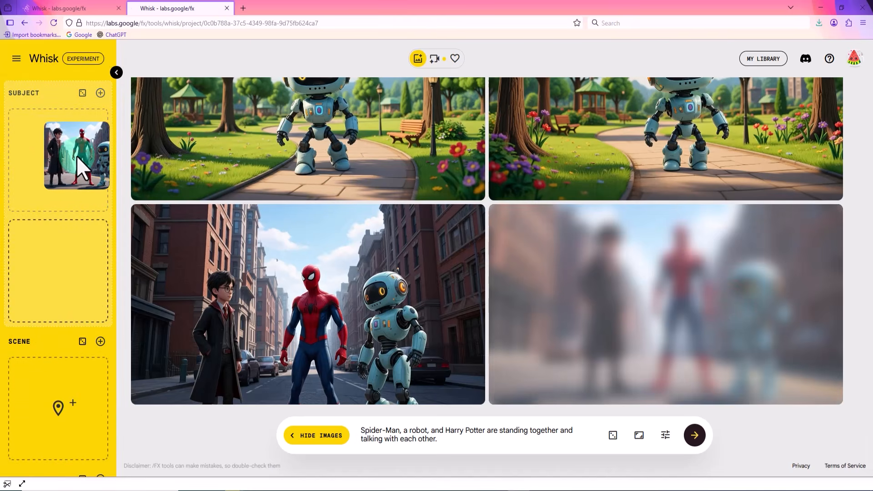
pyautogui.moveTo(66, 159); pyautogui.dragTo(66, 161)
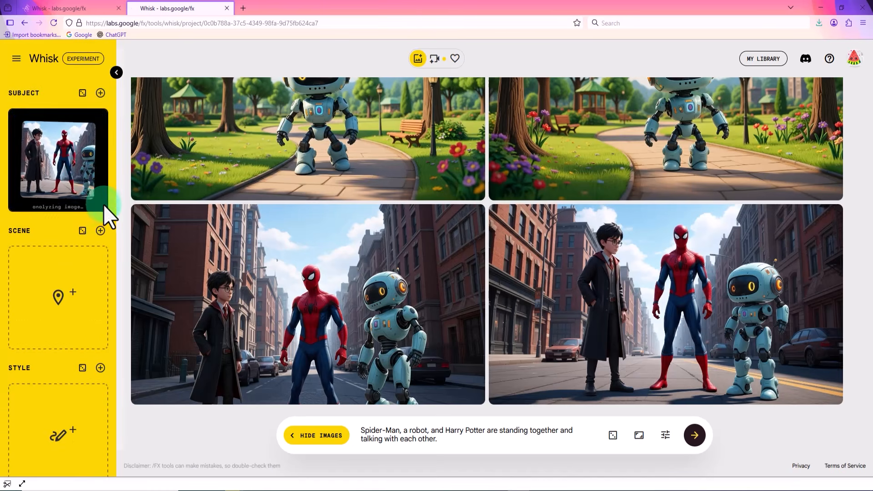
# Upload the café interior image piclumen-1740333110232.png as the scene and add a randomly generated style reference.
pyautogui.click(58, 329)
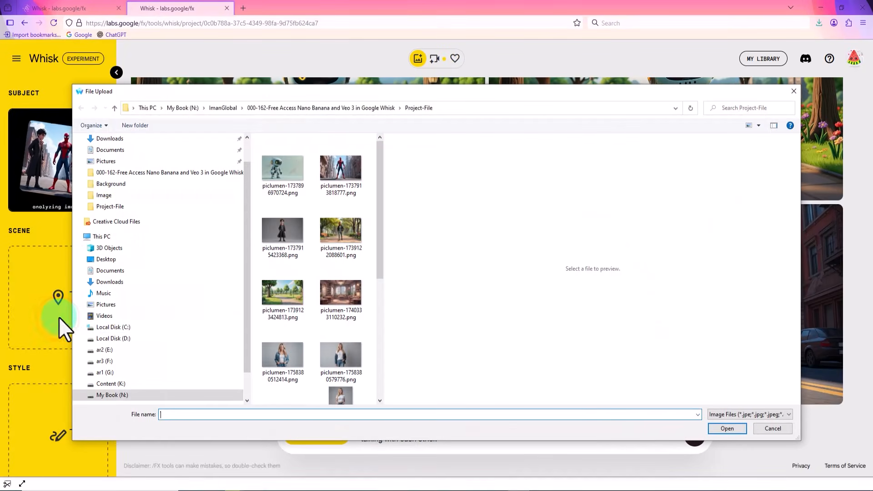
pyautogui.click(338, 297)
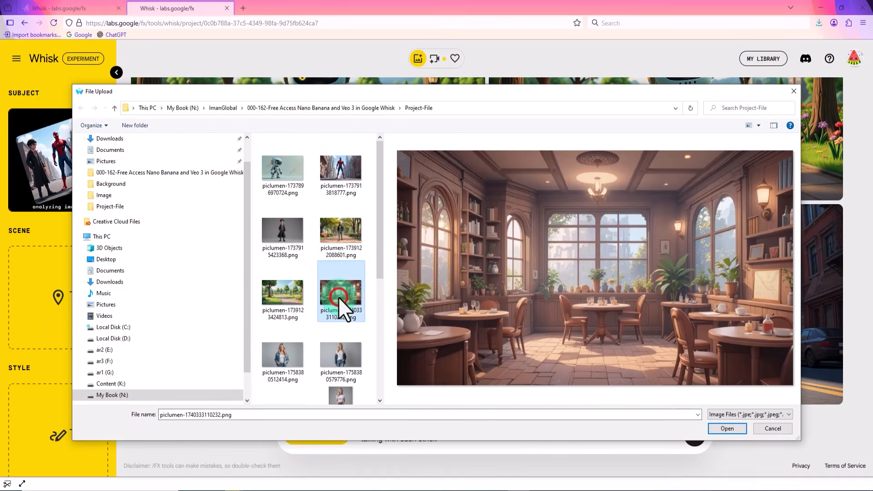
pyautogui.click(743, 430)
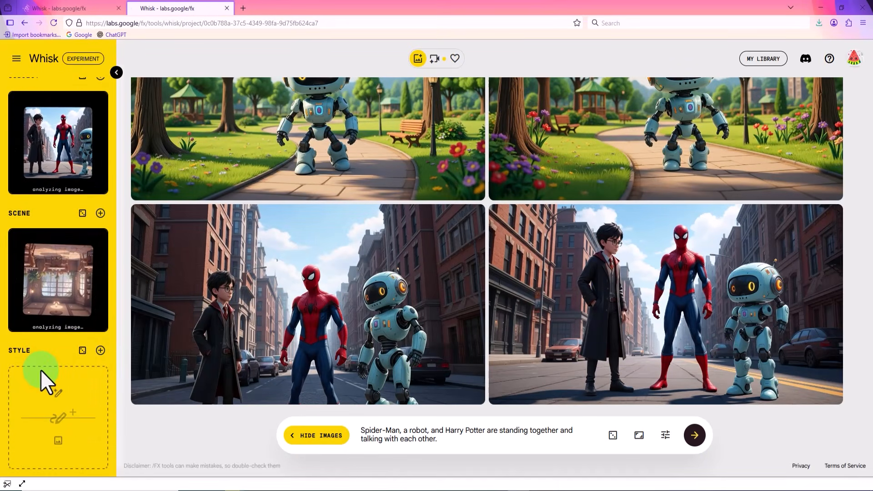
pyautogui.click(83, 350)
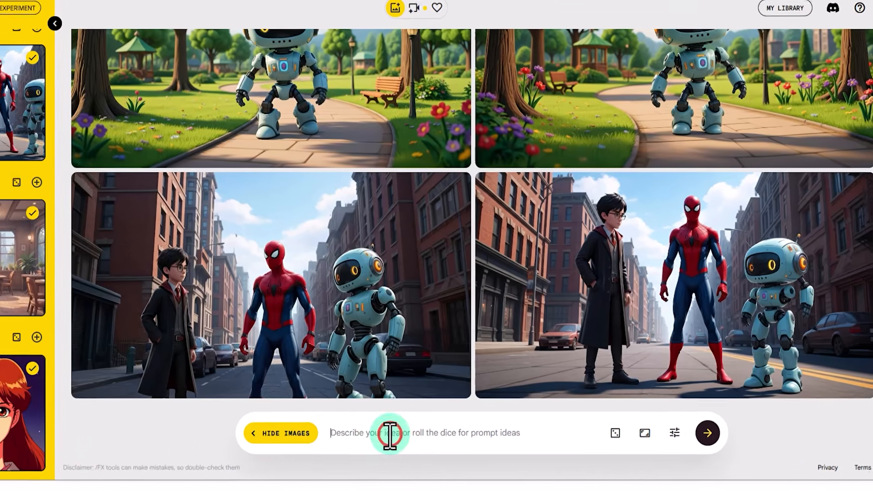
# Generate images from "Spider-Man, a robot, and Harry Potter are standing together in a cozy, quiet café, talking with each other." and view both results enlarged.
pyautogui.click(414, 436)
pyautogui.write('Spider-Man, a robot, and Harry Potter are standing together in a cozy, quiet café, talking with each other.')
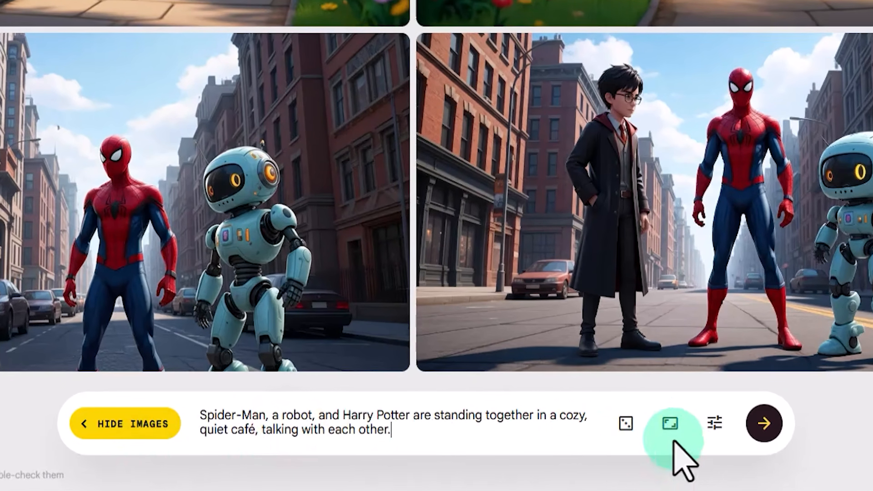
pyautogui.click(655, 432)
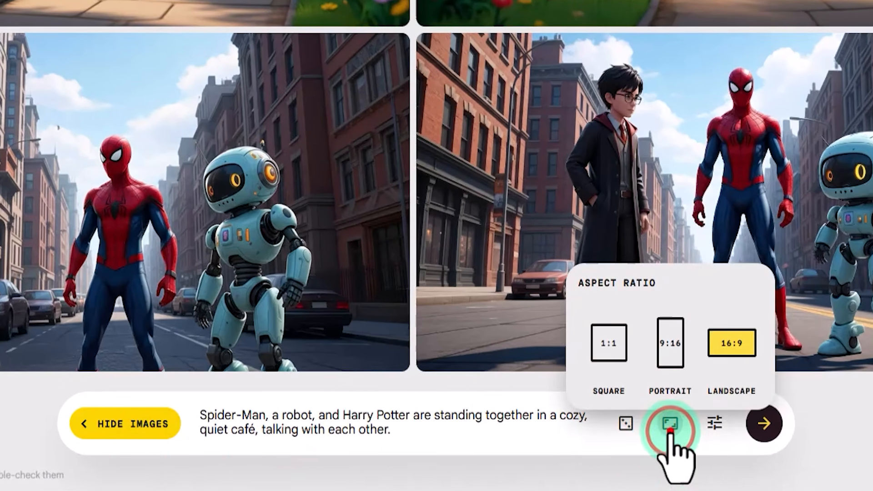
pyautogui.click(671, 424)
pyautogui.click(764, 423)
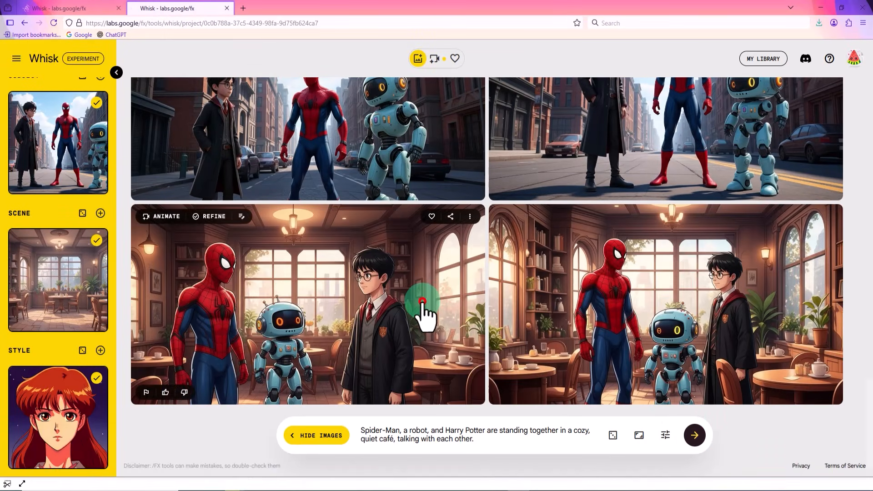
pyautogui.click(422, 302)
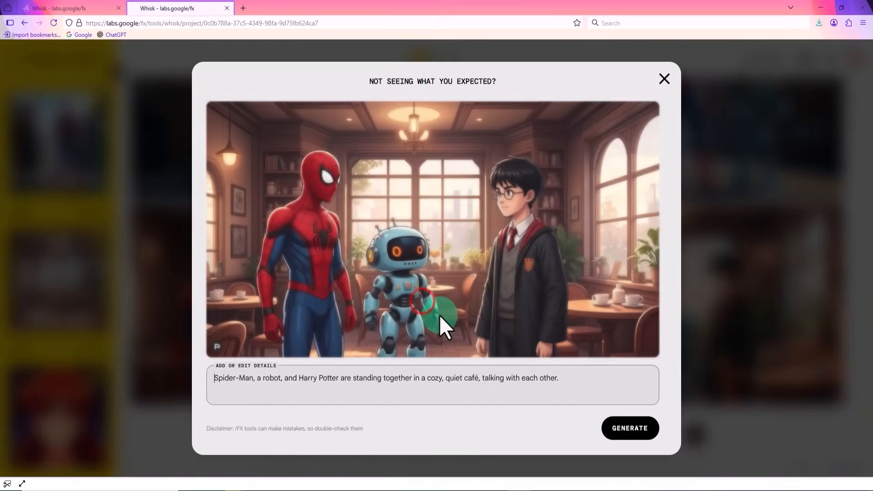
pyautogui.click(666, 80)
pyautogui.click(732, 329)
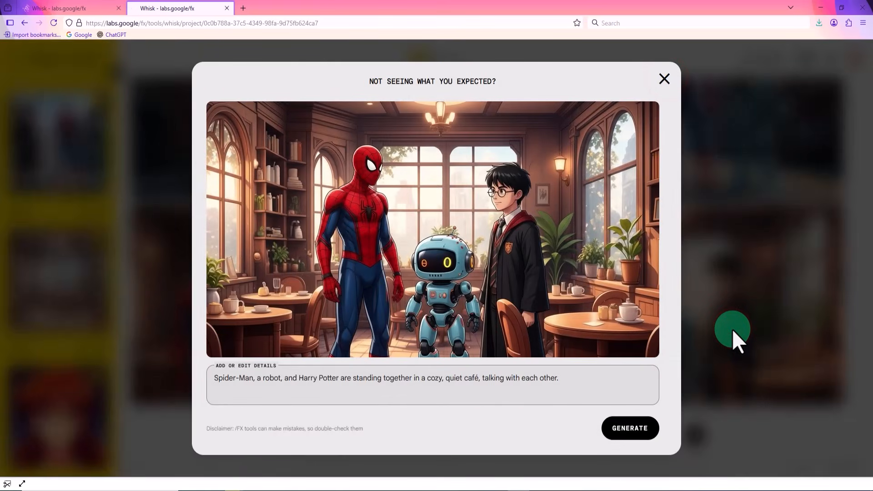
pyautogui.click(666, 80)
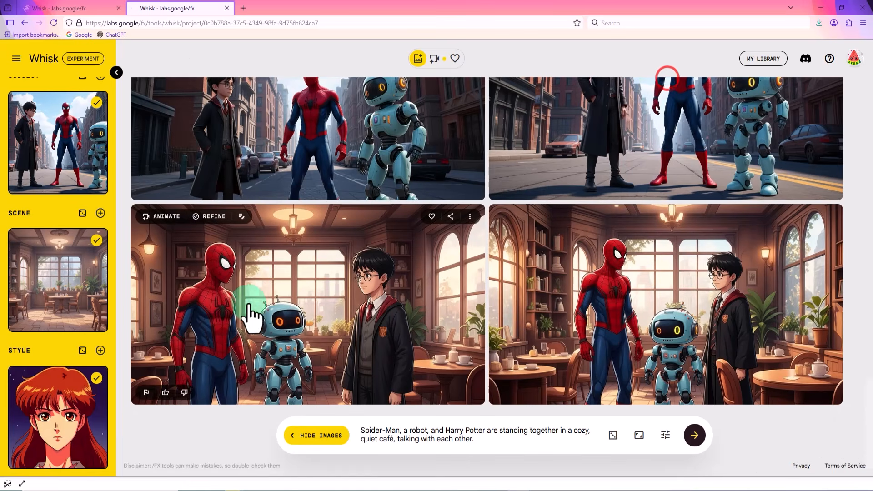
# Animate the first café image with the café prompt plus 'Spider-Man says, "We should support the Iman Global channel by liking and subscribing!"' and play the video.
pyautogui.click(162, 216)
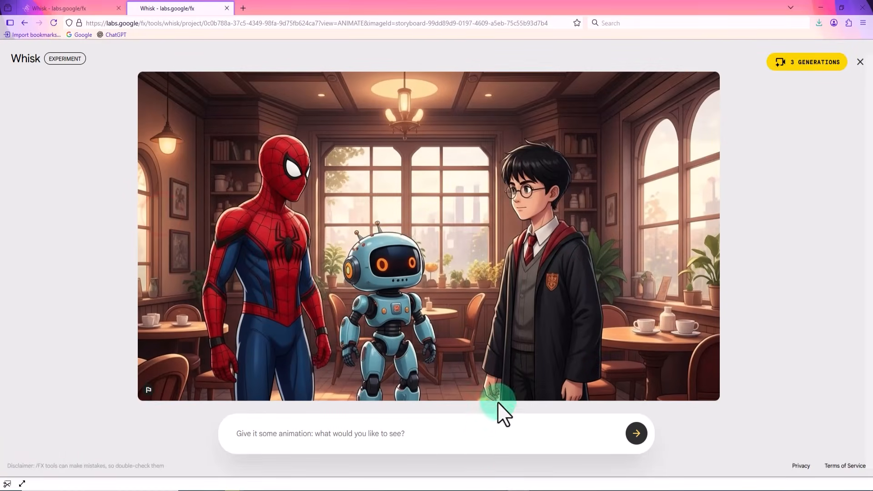
pyautogui.write('Spider-Man, a robot, and Harry Potter are standing together in a cozy, quiet café, talking with each other. Spider-Man says, "We should support the Iman Global channel by liking and subscribing!"')
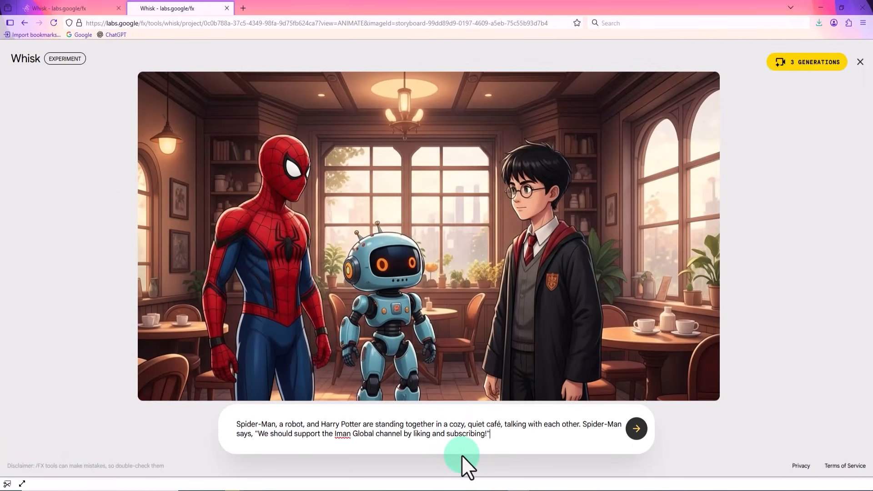
pyautogui.click(636, 428)
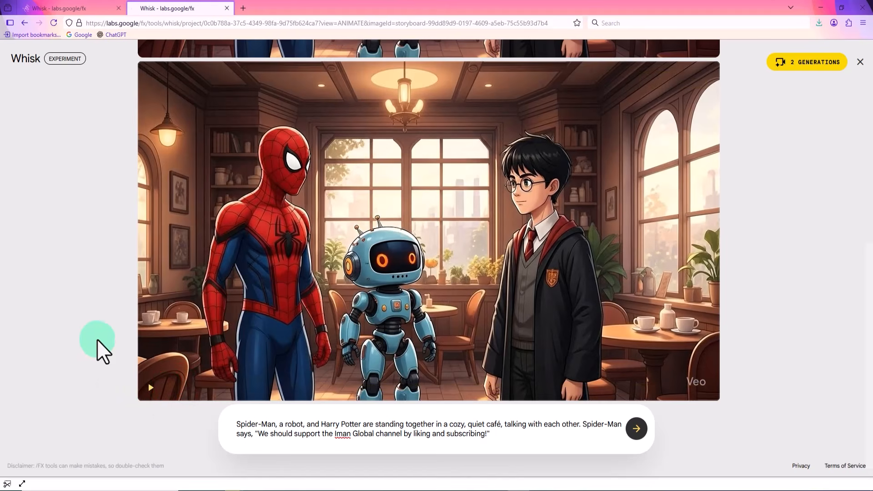
pyautogui.click(151, 386)
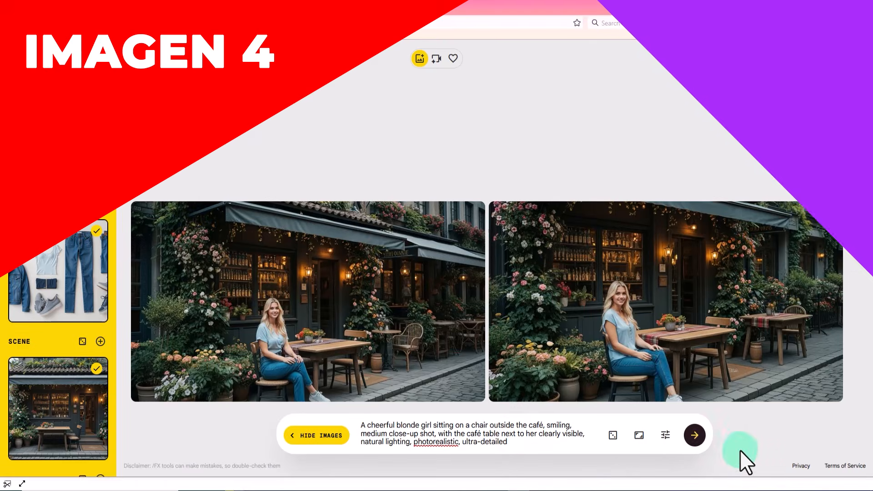
# Generate more images from the medium close-up prompt of a cheerful blonde girl sitting on a chair outside the café.
pyautogui.click(695, 435)
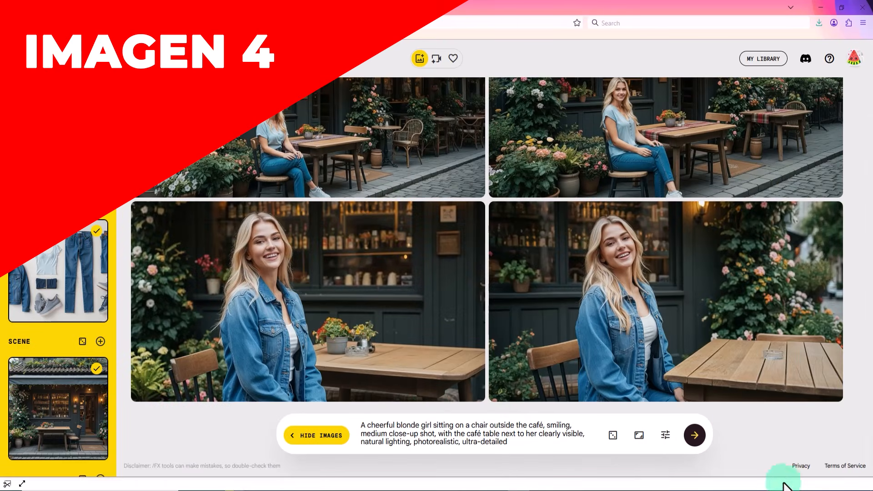
pyautogui.click(695, 435)
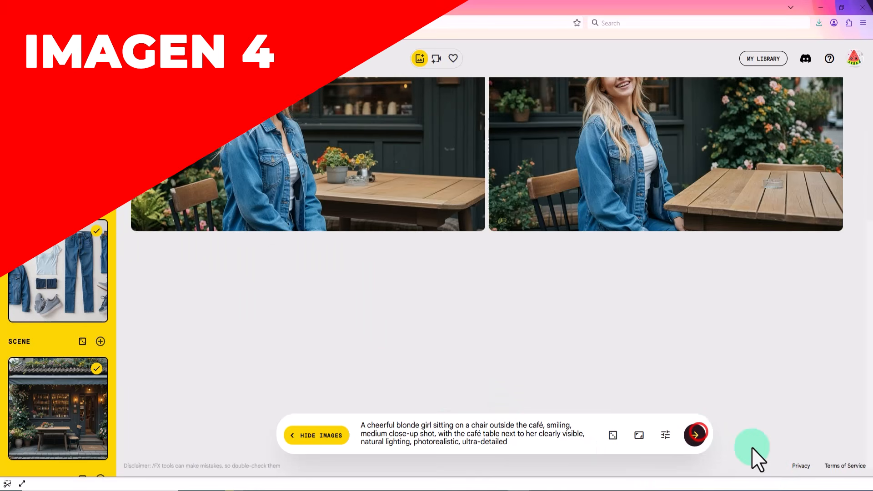